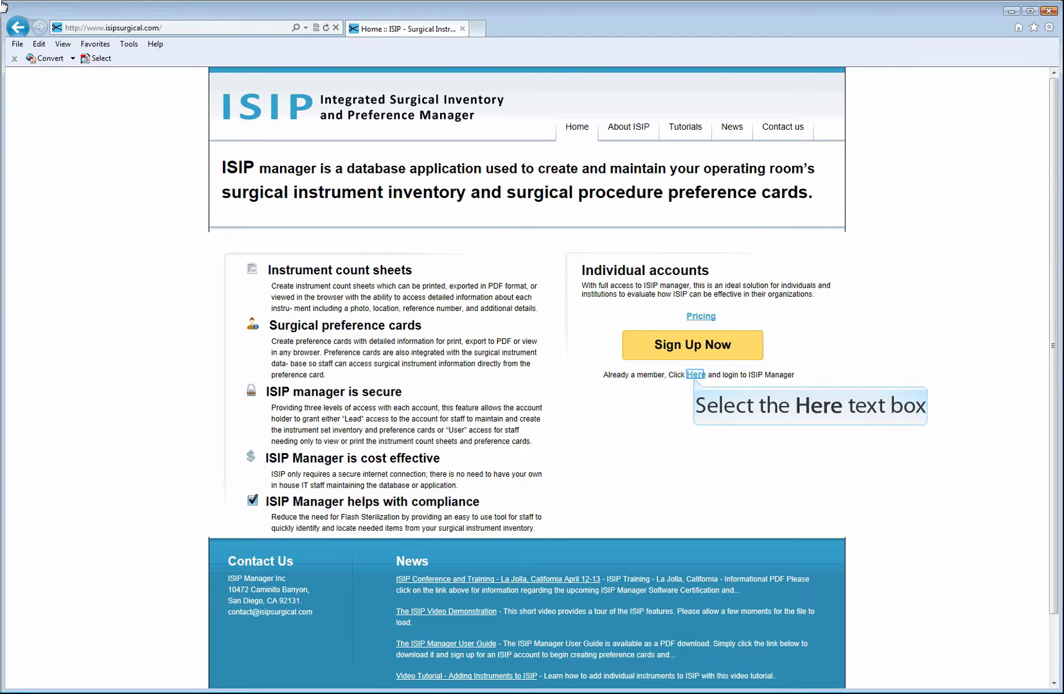
- Enter the management console through the login link and bring up the Manage Surgeon list
{"action": "left_click", "coordinate": [694, 378]}
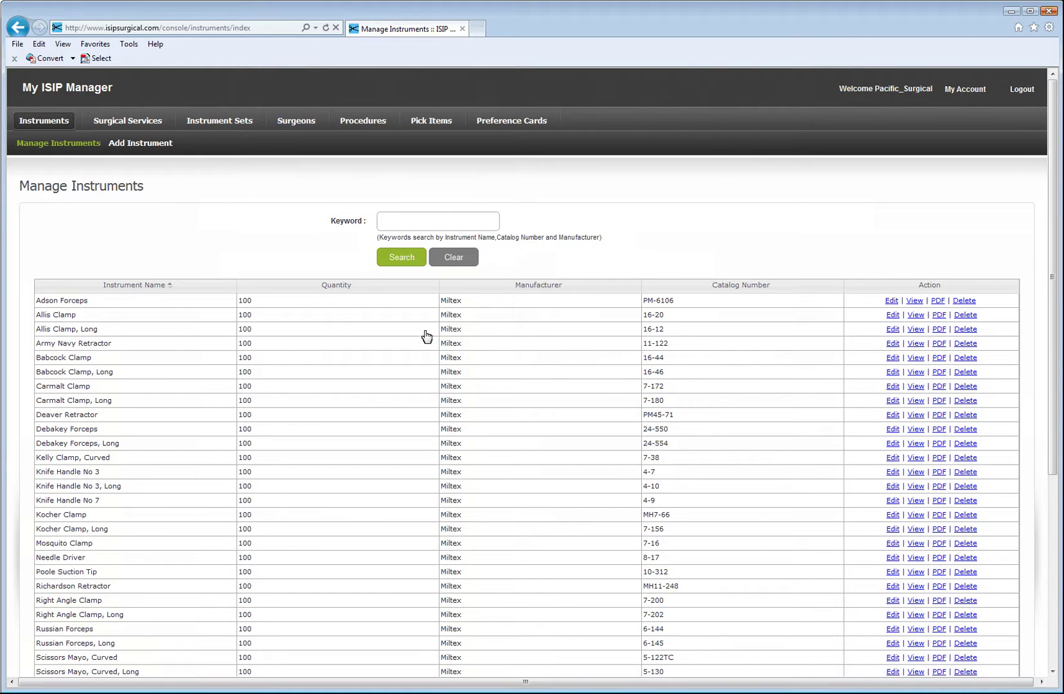
{"action": "left_click", "coordinate": [292, 123]}
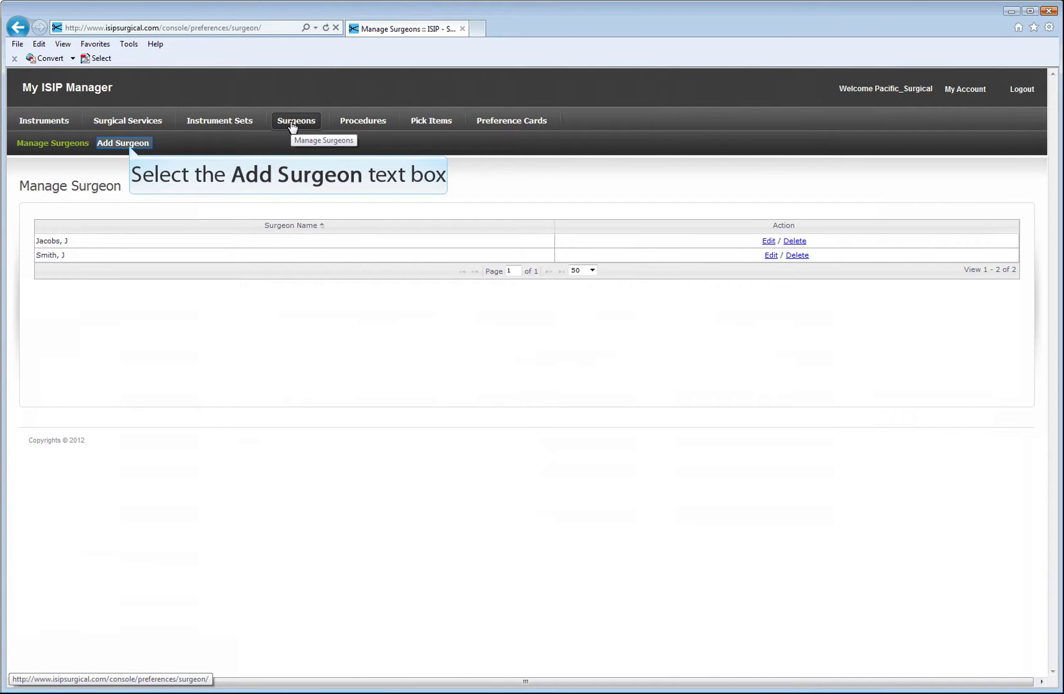
{"action": "left_click", "coordinate": [129, 145]}
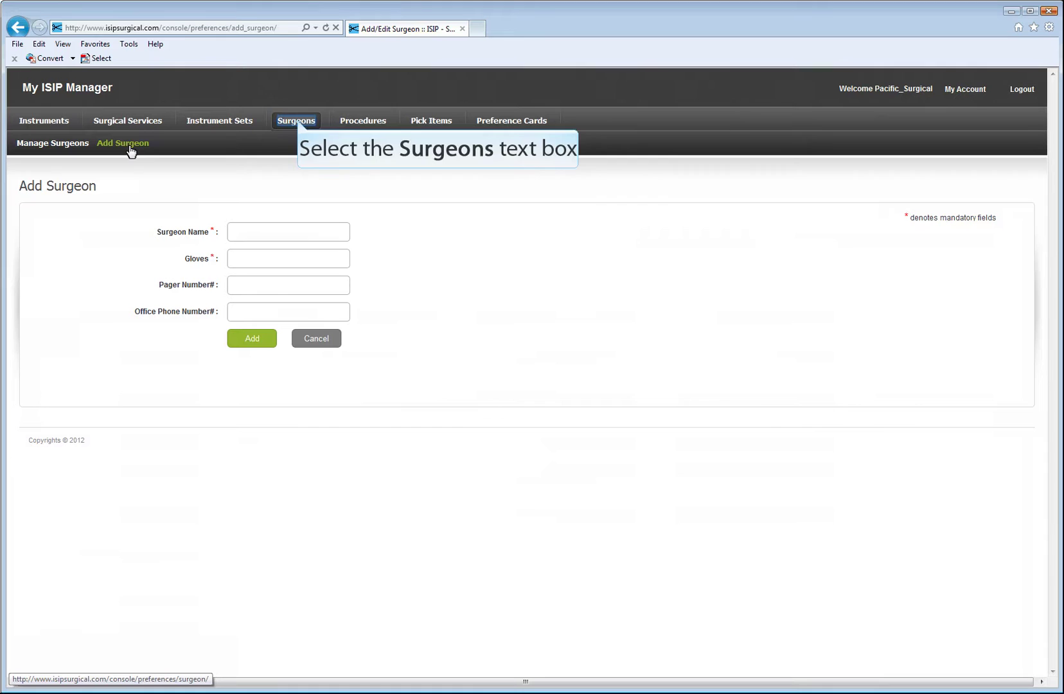
{"action": "left_click", "coordinate": [297, 122]}
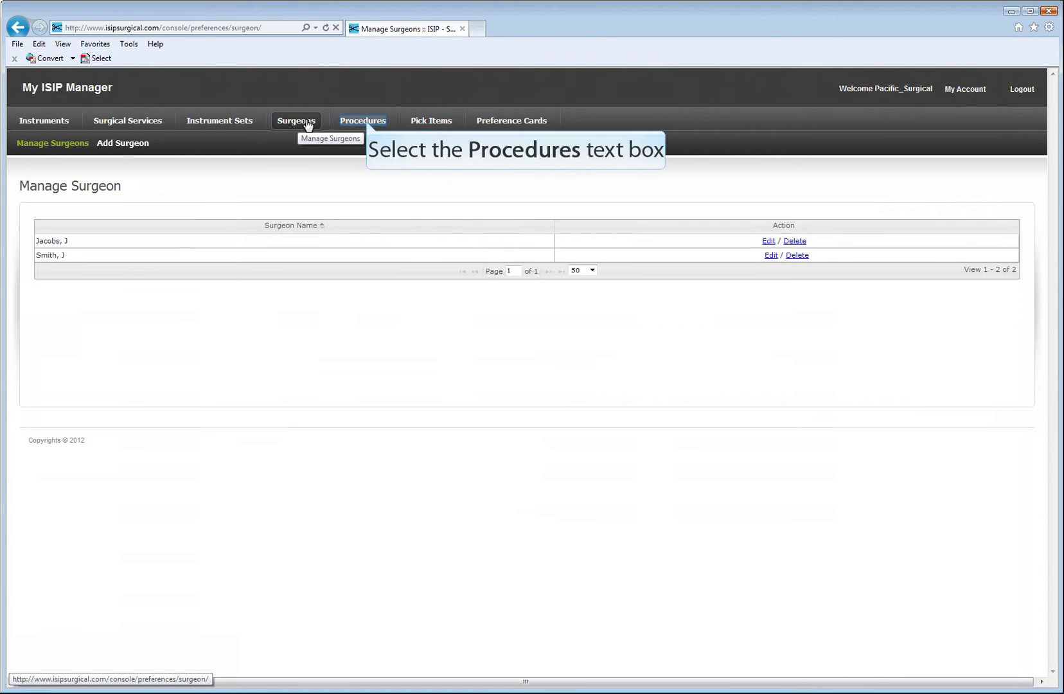
- Browse the Procedures and Instrument Sets lists, ending on Manage SPD Pick Items
{"action": "left_click", "coordinate": [367, 123]}
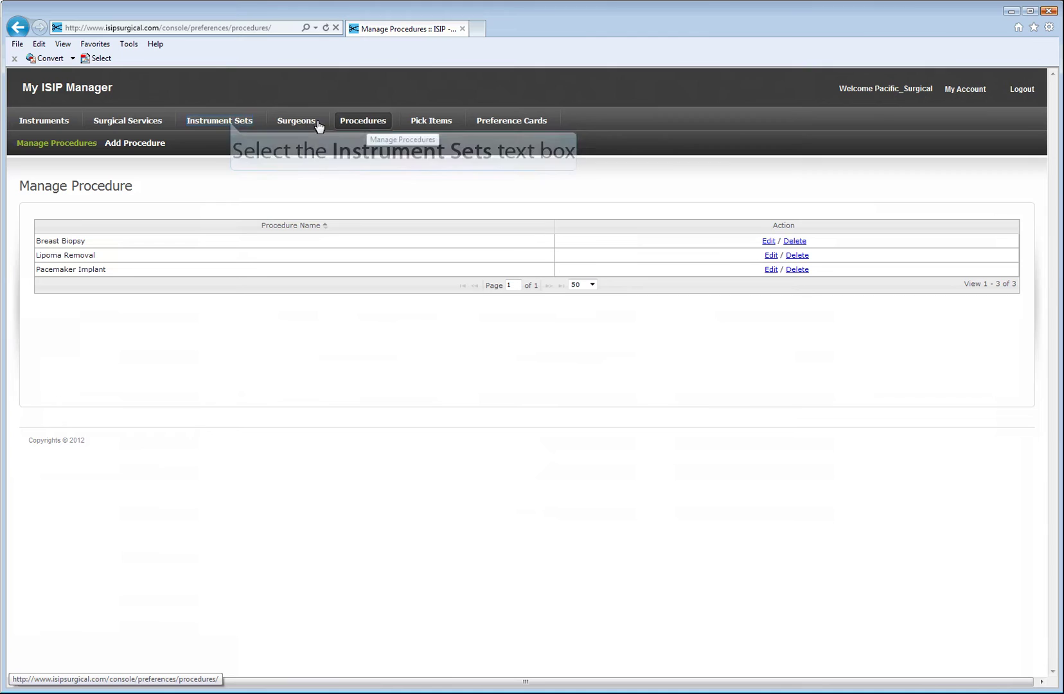
{"action": "left_click", "coordinate": [233, 125]}
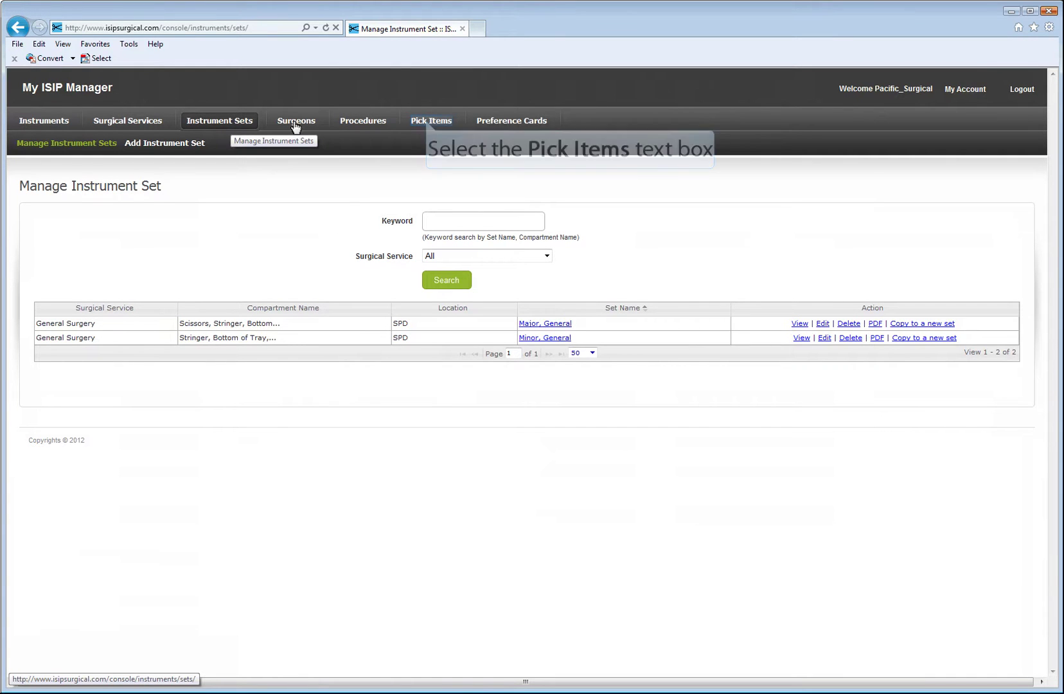
{"action": "left_click", "coordinate": [427, 122]}
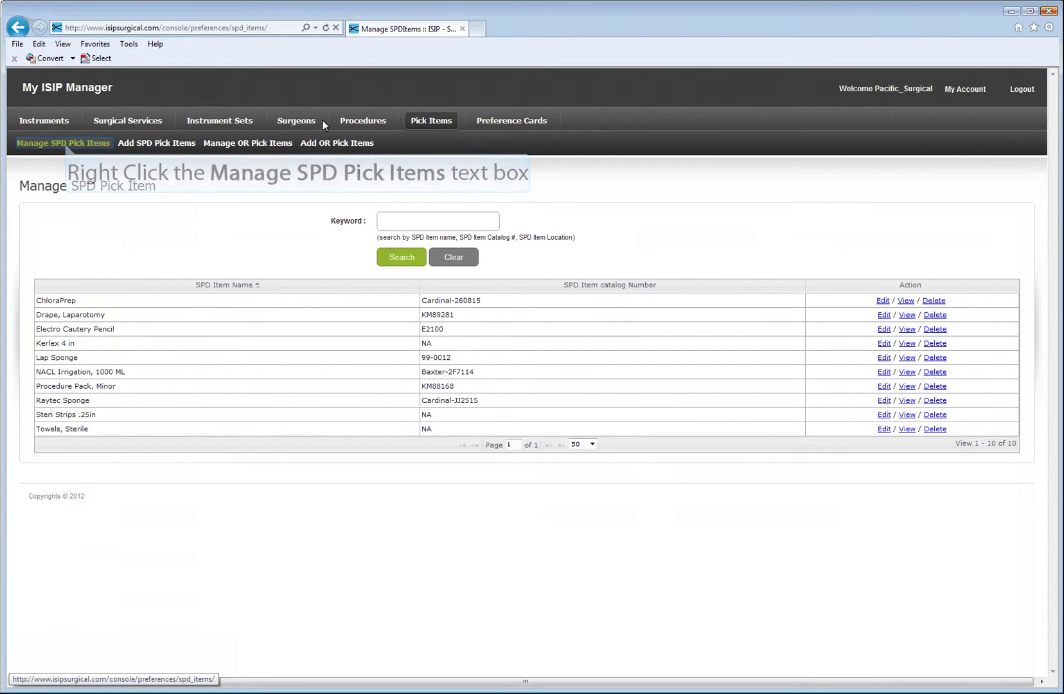
- Open the SPD pick items and OR pick items pages each in a new tab
{"action": "right_click", "coordinate": [67, 148]}
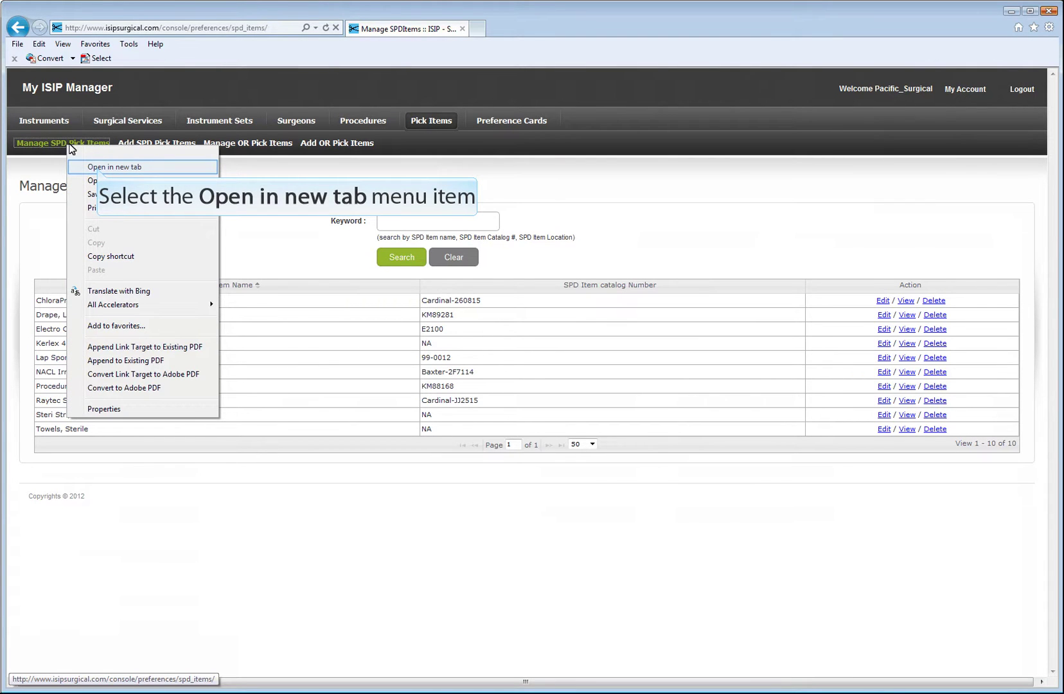
{"action": "left_click", "coordinate": [98, 169]}
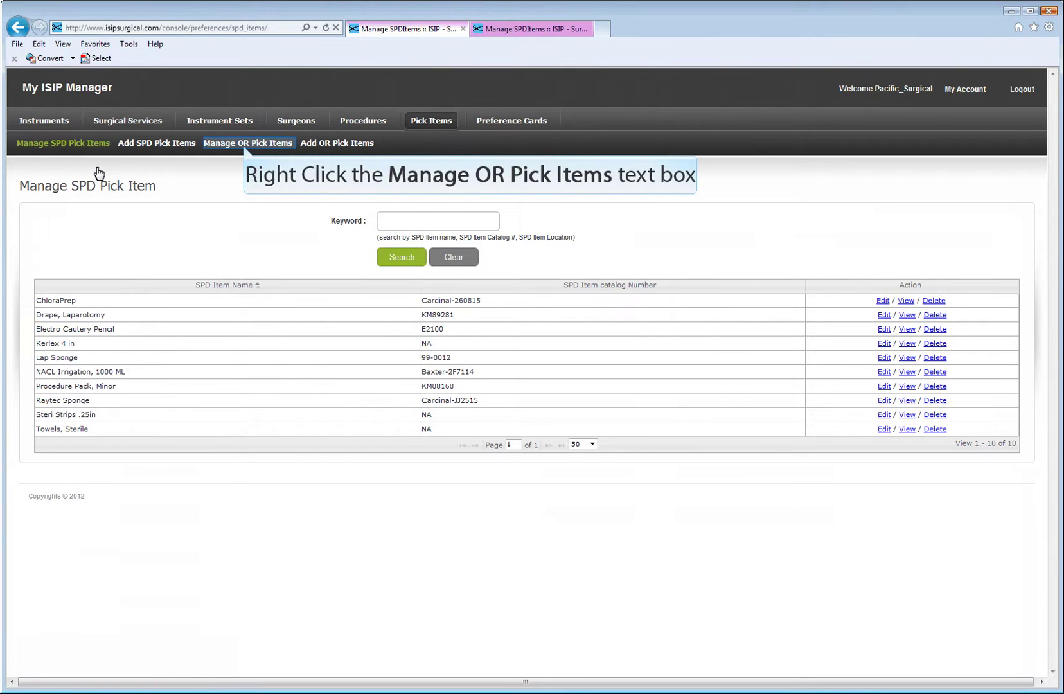
{"action": "right_click", "coordinate": [245, 150]}
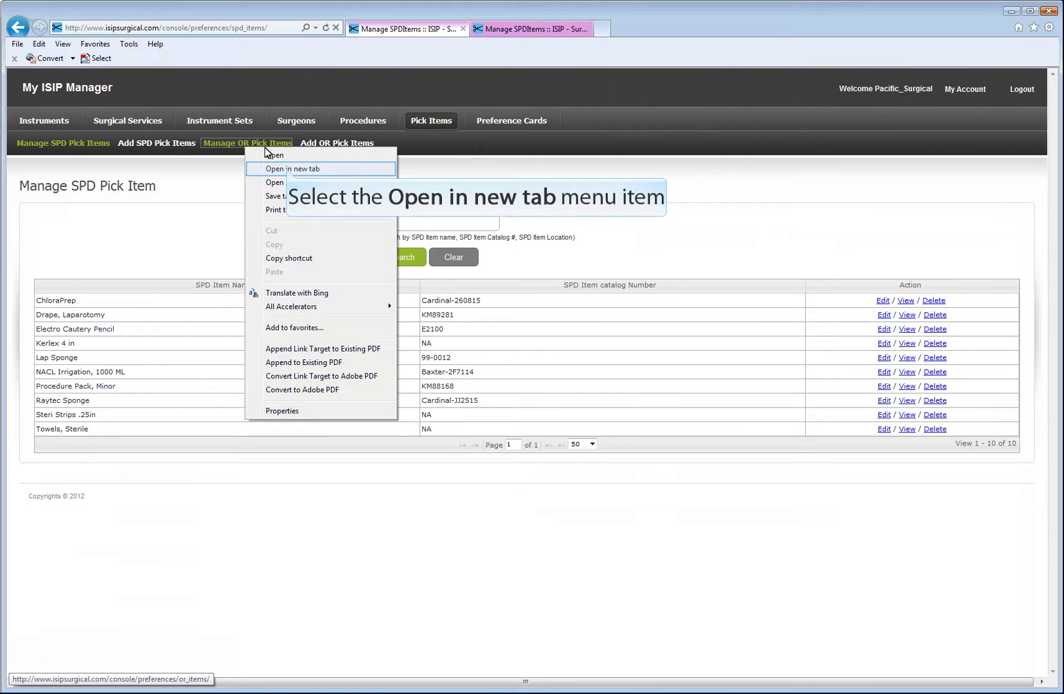
{"action": "left_click", "coordinate": [286, 169]}
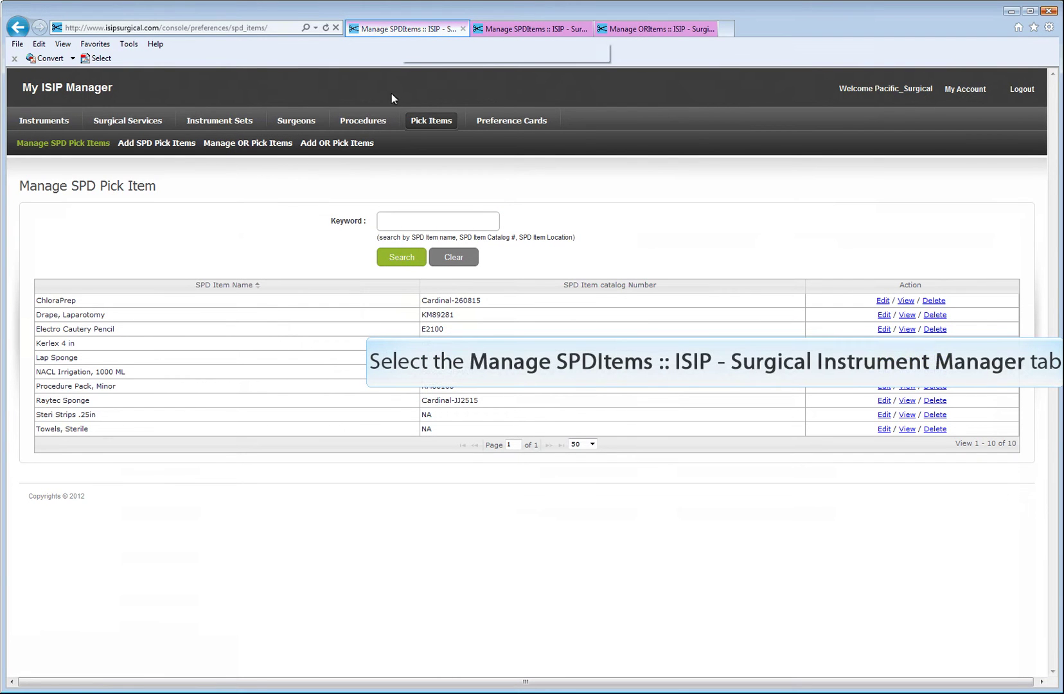
- Show Preference Cards in the first tab, then check the SPD and OR pick item tabs
{"action": "left_click", "coordinate": [400, 32]}
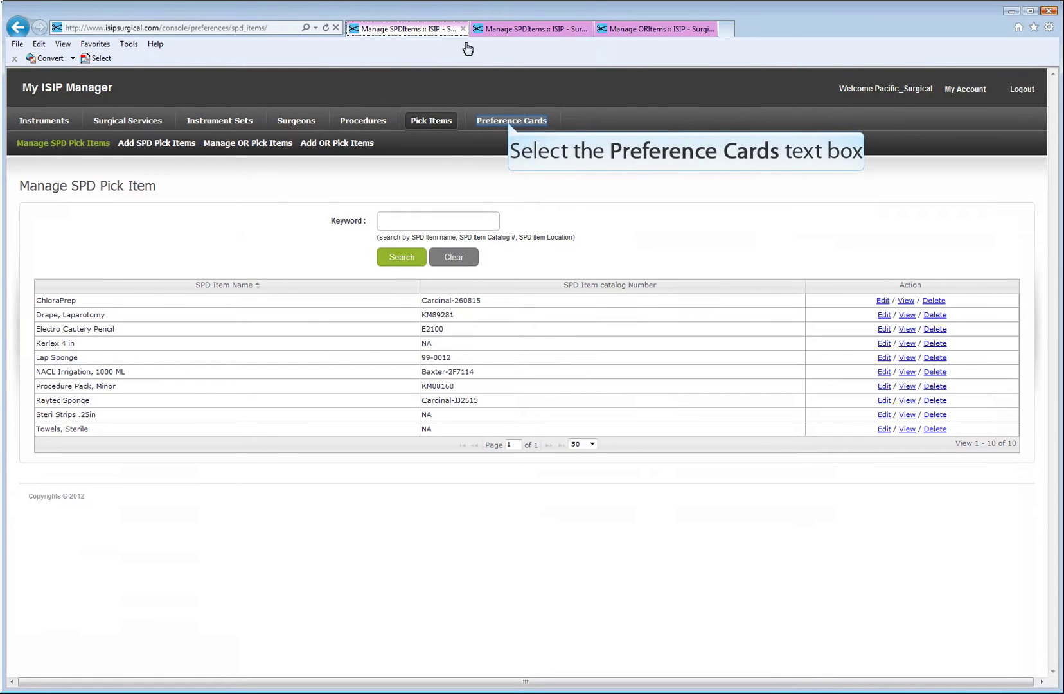
{"action": "left_click", "coordinate": [510, 121]}
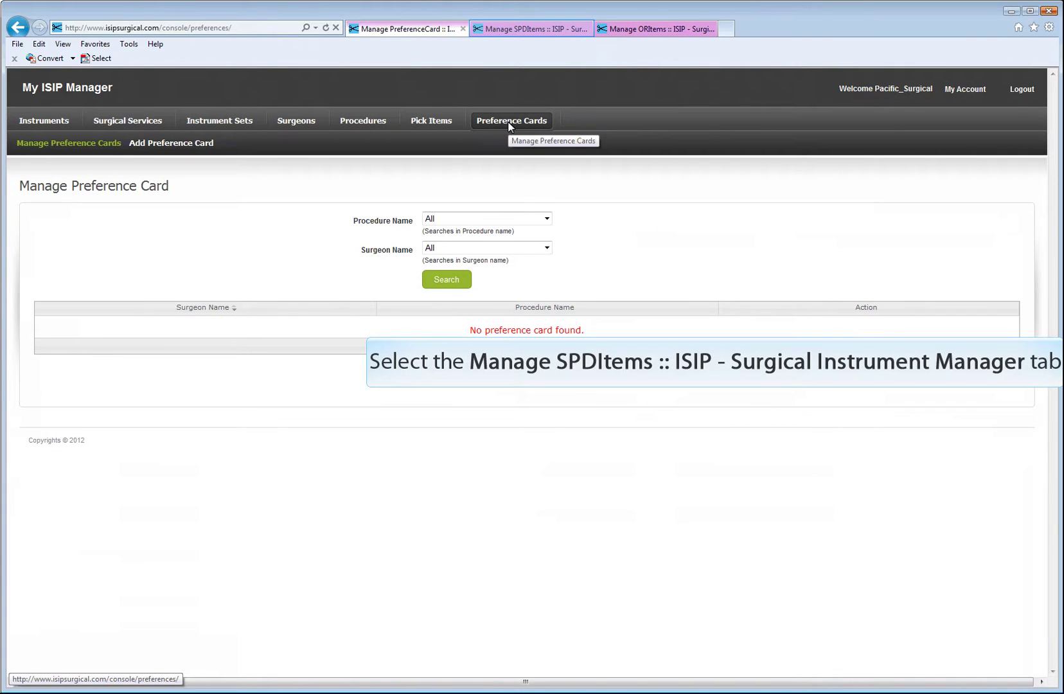
{"action": "left_click", "coordinate": [530, 30]}
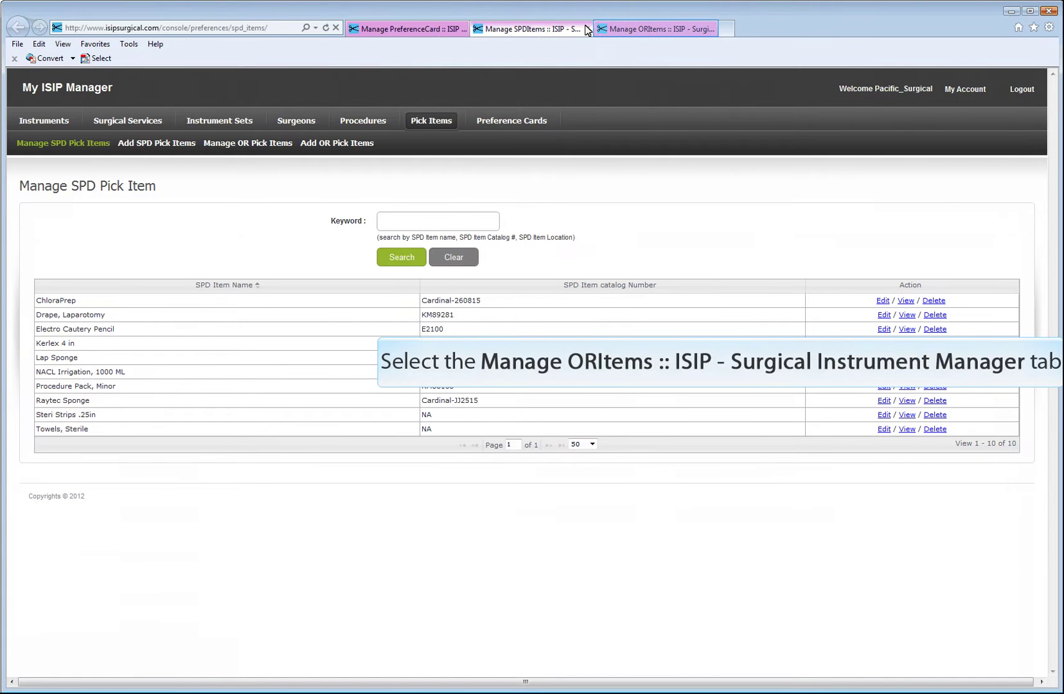
{"action": "left_click", "coordinate": [626, 33]}
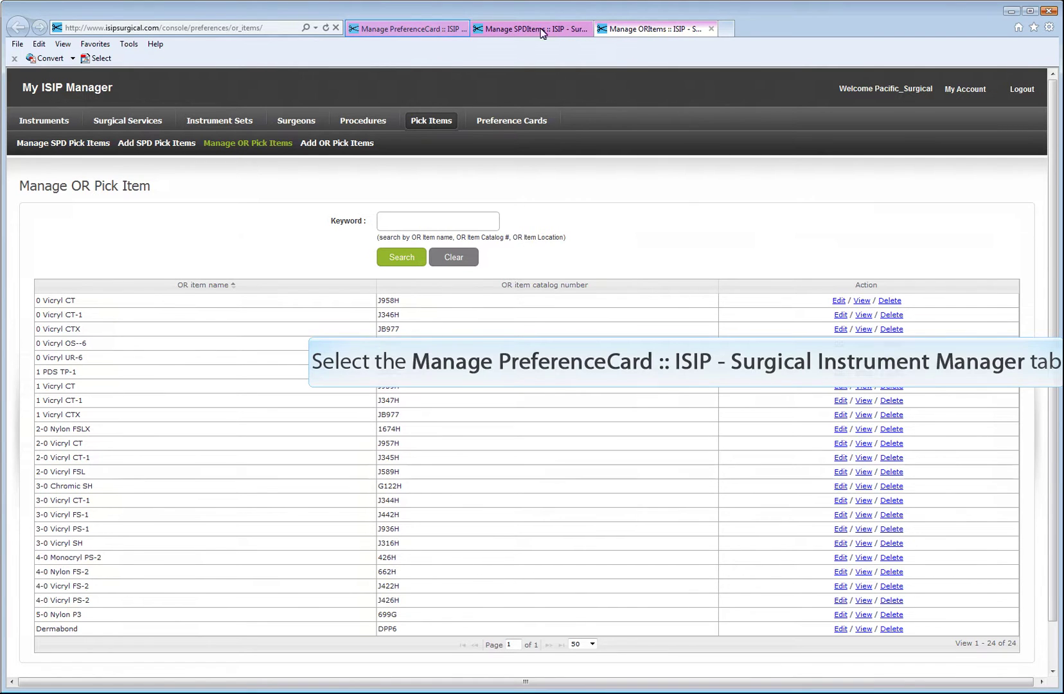
{"action": "left_click", "coordinate": [413, 32]}
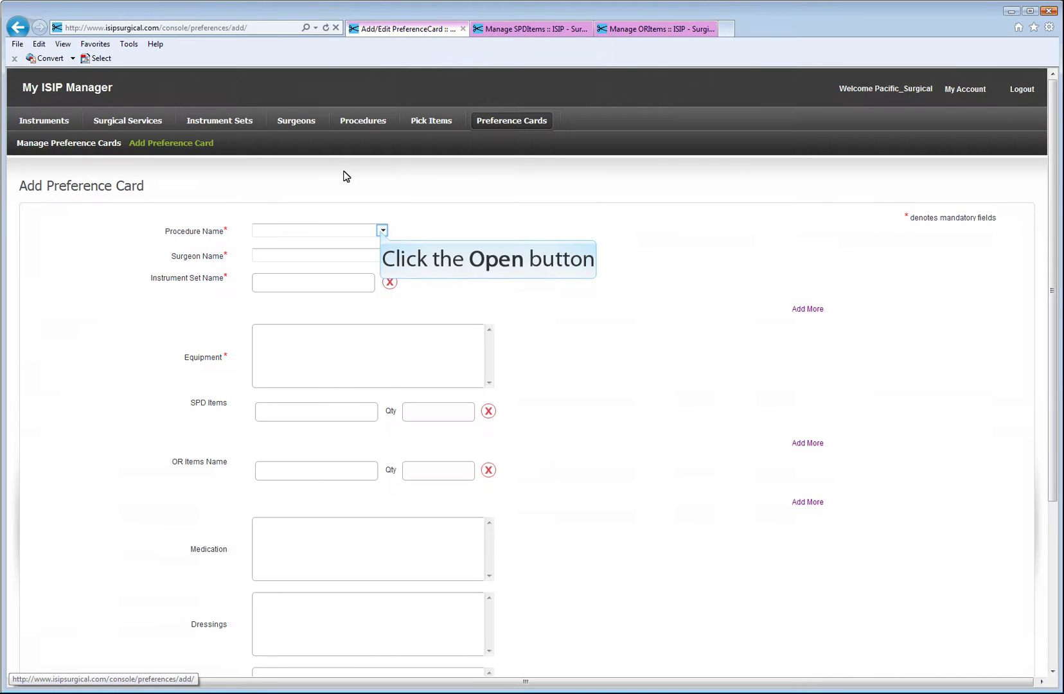
{"action": "left_click", "coordinate": [382, 232]}
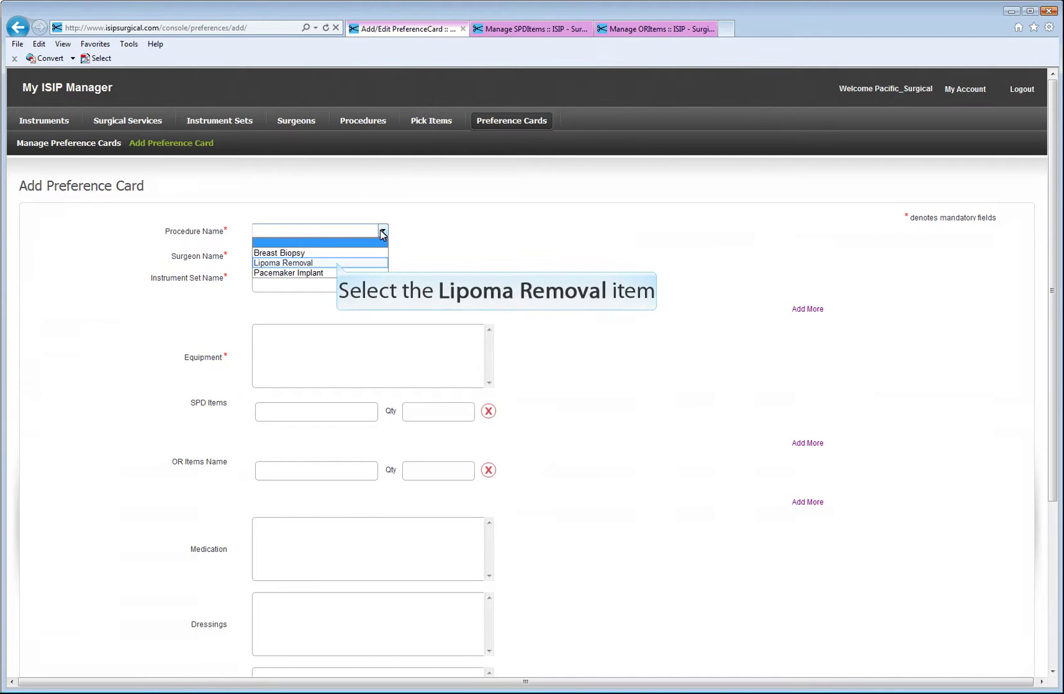
{"action": "left_click", "coordinate": [338, 263]}
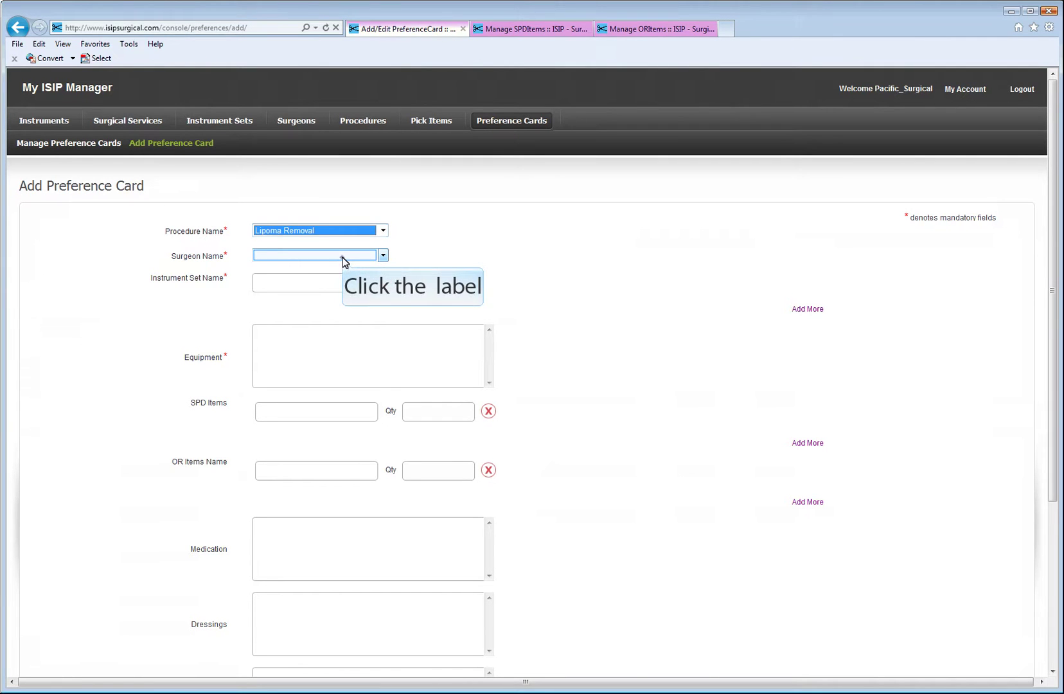
{"action": "left_click", "coordinate": [341, 257]}
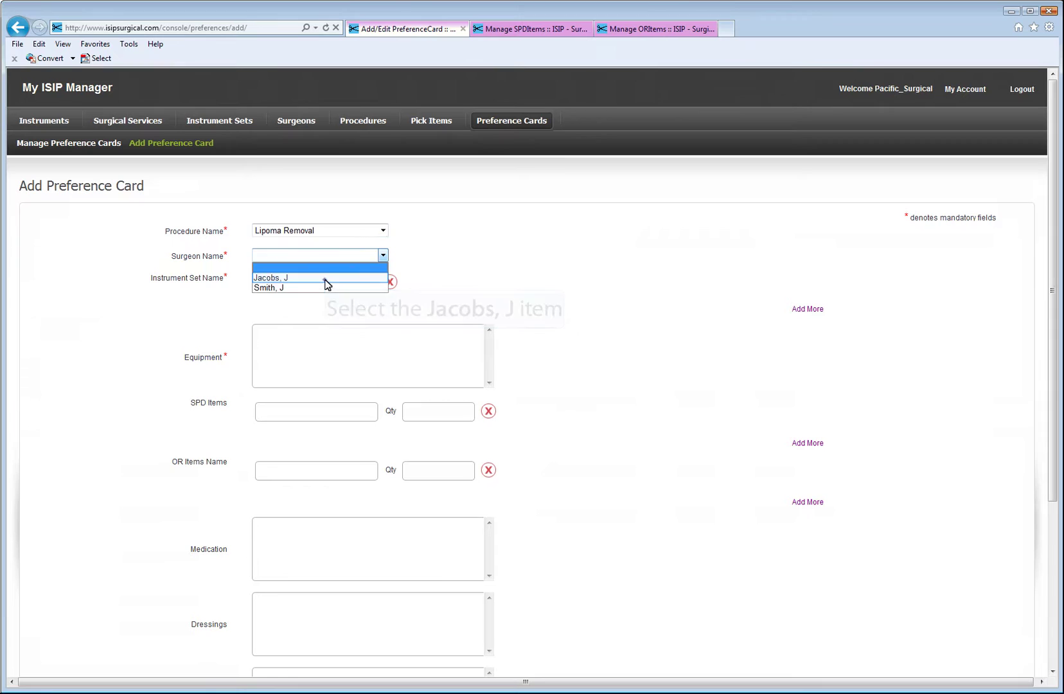
{"action": "left_click", "coordinate": [325, 279]}
{"action": "left_click", "coordinate": [326, 280]}
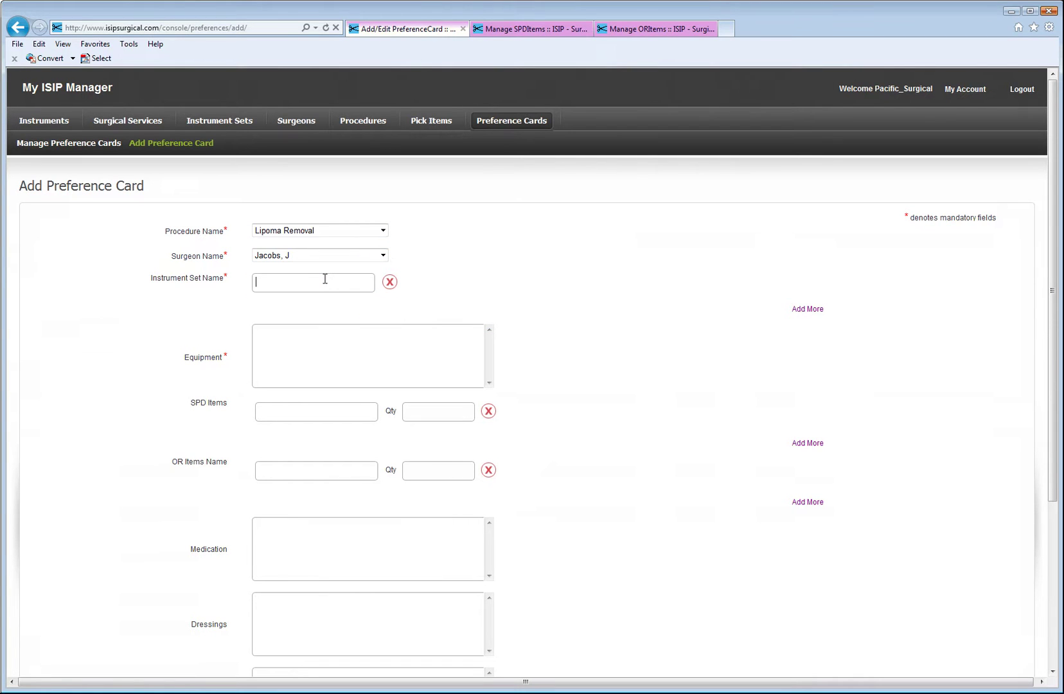
{"action": "type", "text": "m"}
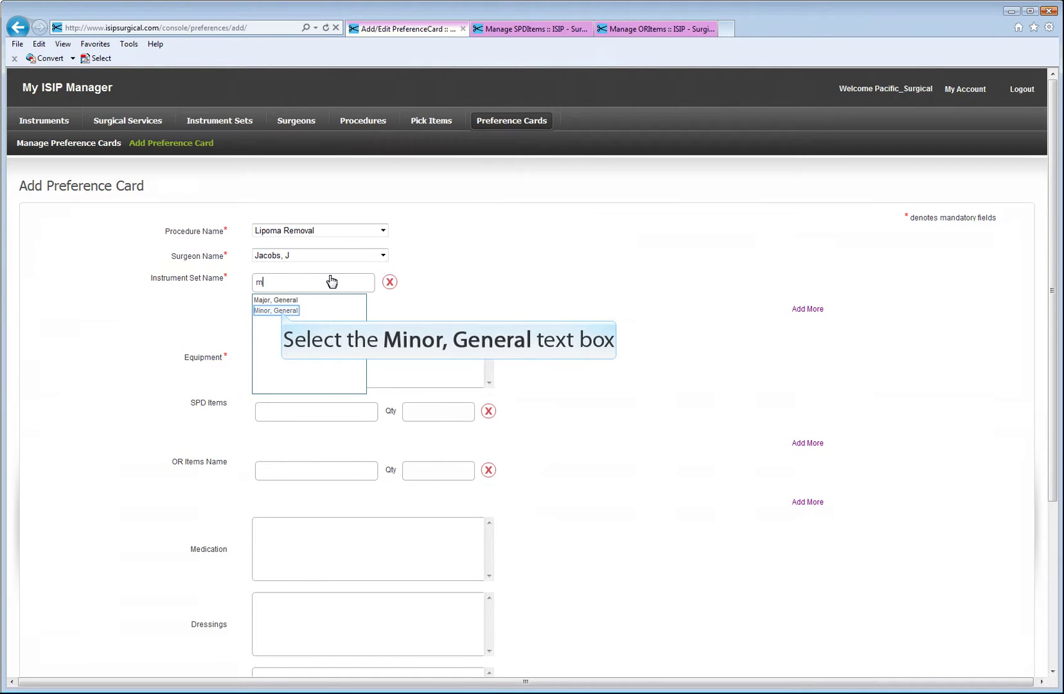
{"action": "left_click", "coordinate": [282, 311]}
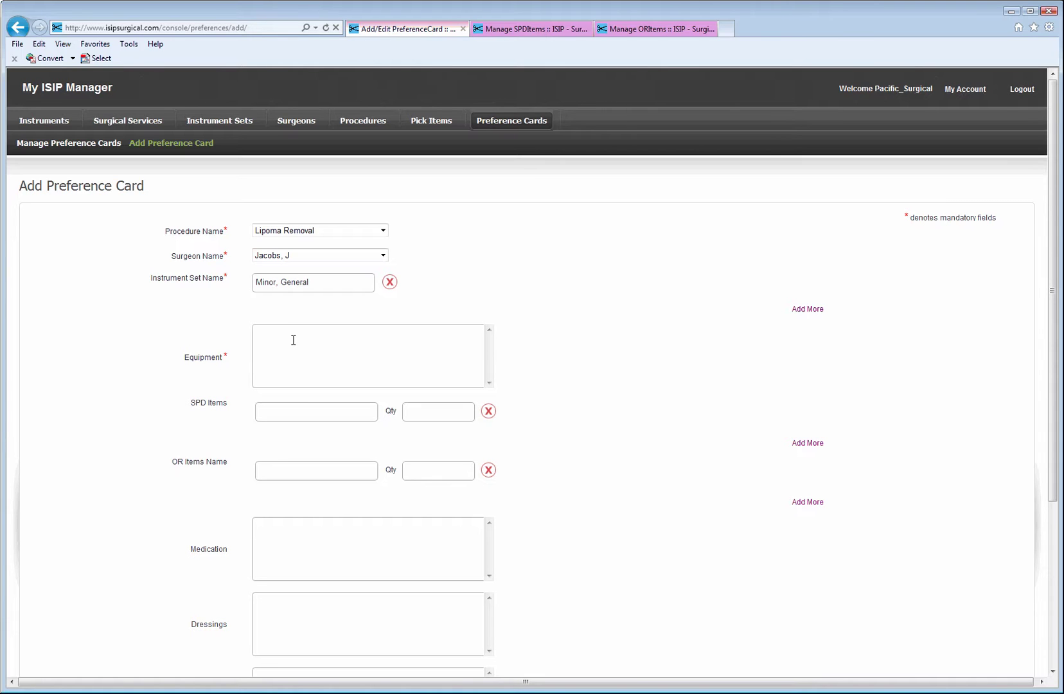
- Enter Bovie, Suction and Bair Hugger on separate lines in the Equipment box
{"action": "type", "text": "Bovie"}
{"action": "key", "text": "Return"}
{"action": "type", "text": "Suction"}
{"action": "key", "text": "Return"}
{"action": "type", "text": "Bair Hag"}
{"action": "key", "text": "BackSpace"}
{"action": "key", "text": "BackSpace"}
{"action": "type", "text": "ugger"}
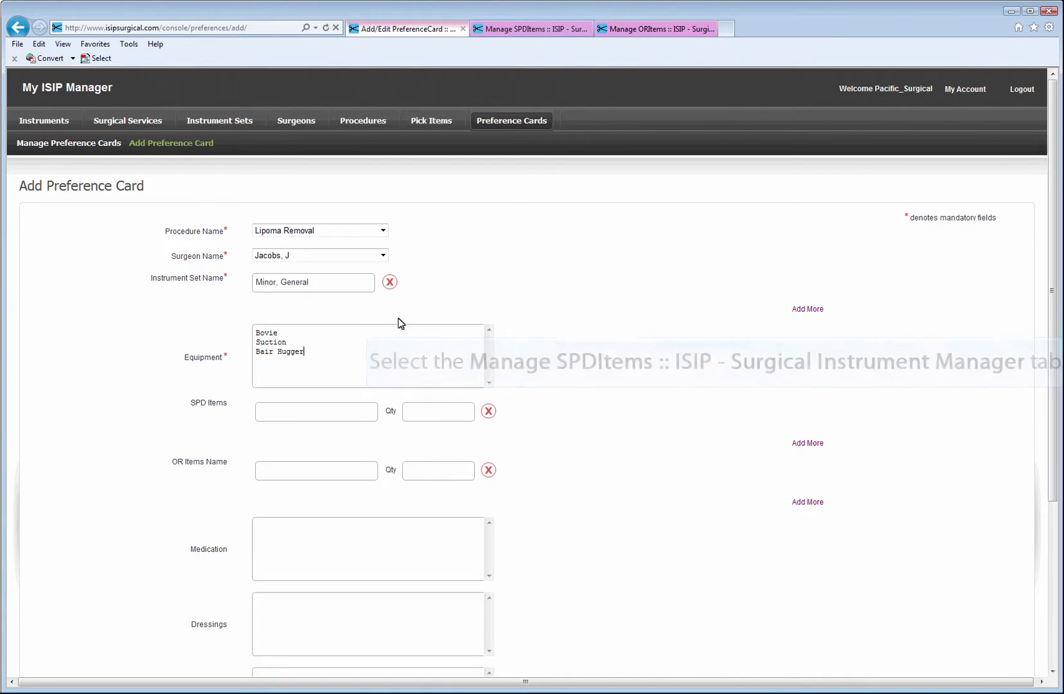
- Glance at the SPD pick items tab and return to the preference card form
{"action": "left_click", "coordinate": [535, 34]}
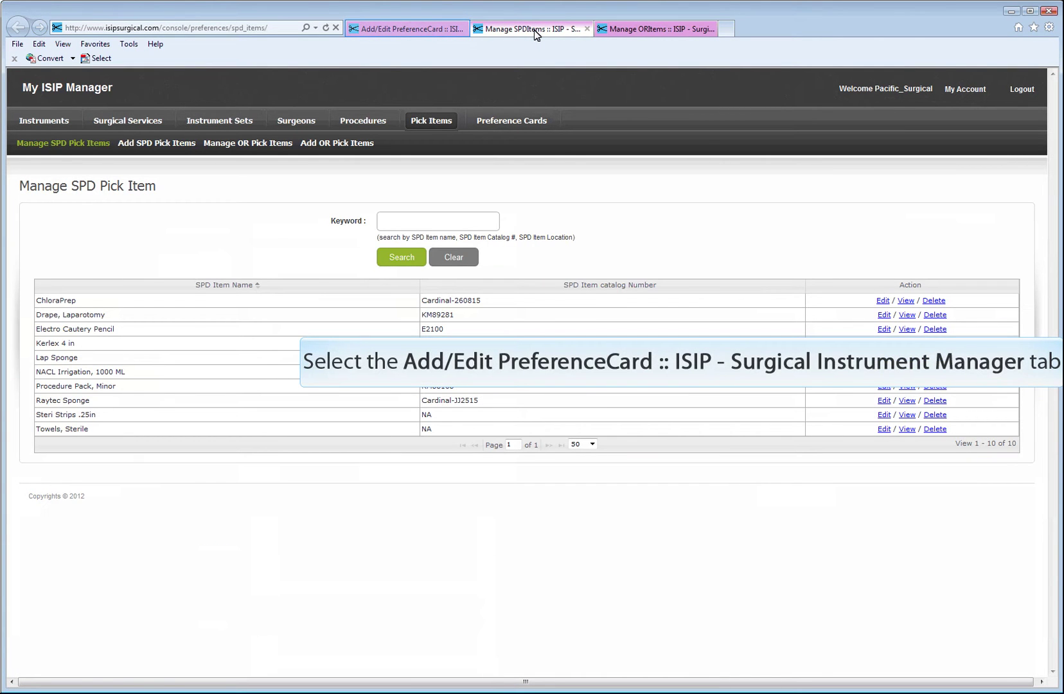
{"action": "left_click", "coordinate": [420, 32]}
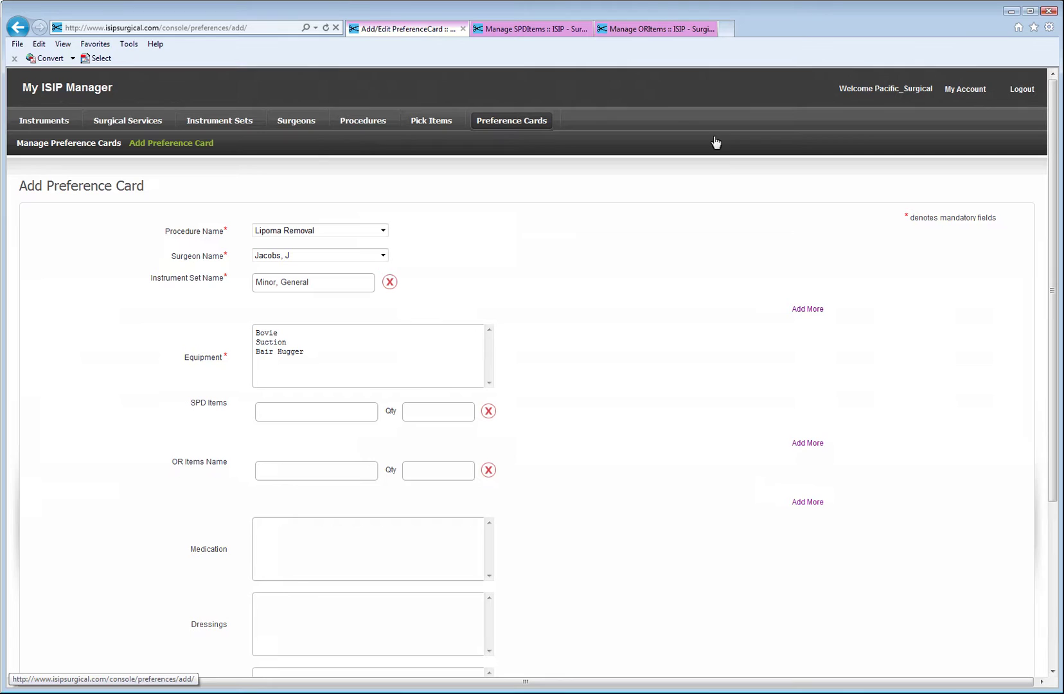
- Add four more SPD item rows and enter ChloraPrep with quantity 1
{"action": "left_click", "coordinate": [808, 444]}
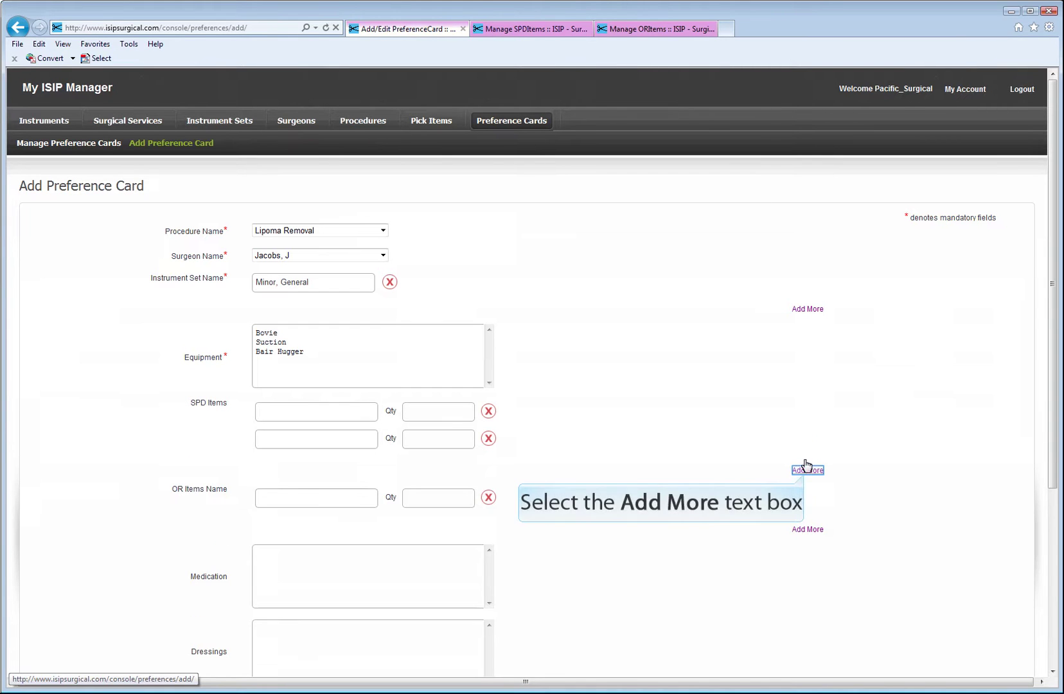
{"action": "left_click", "coordinate": [806, 471]}
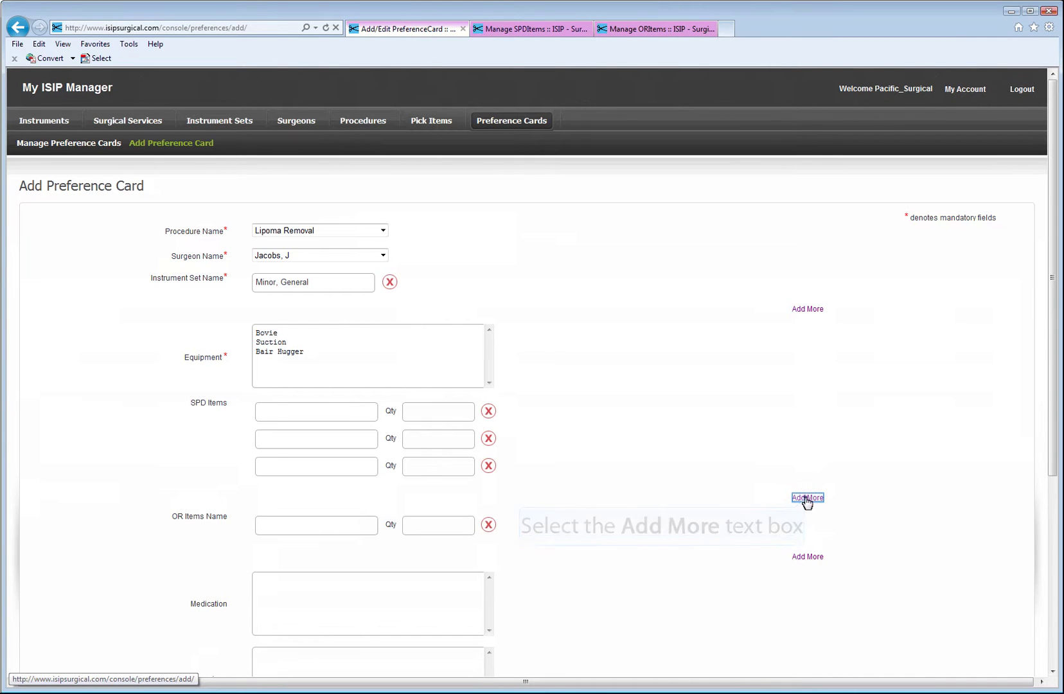
{"action": "left_click", "coordinate": [807, 498]}
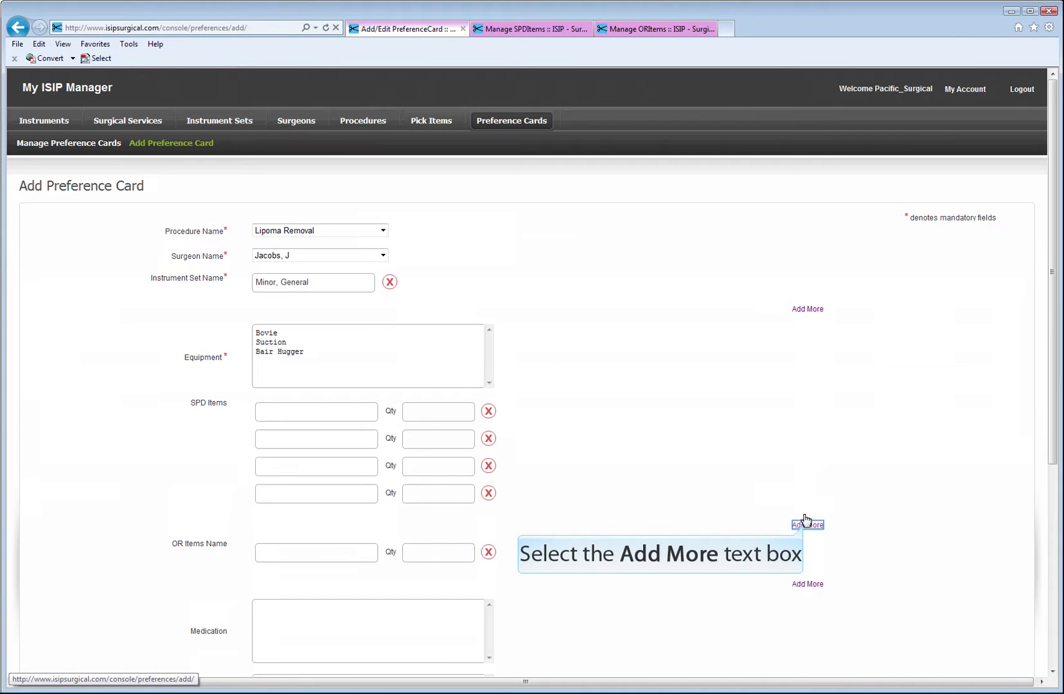
{"action": "left_click", "coordinate": [807, 525]}
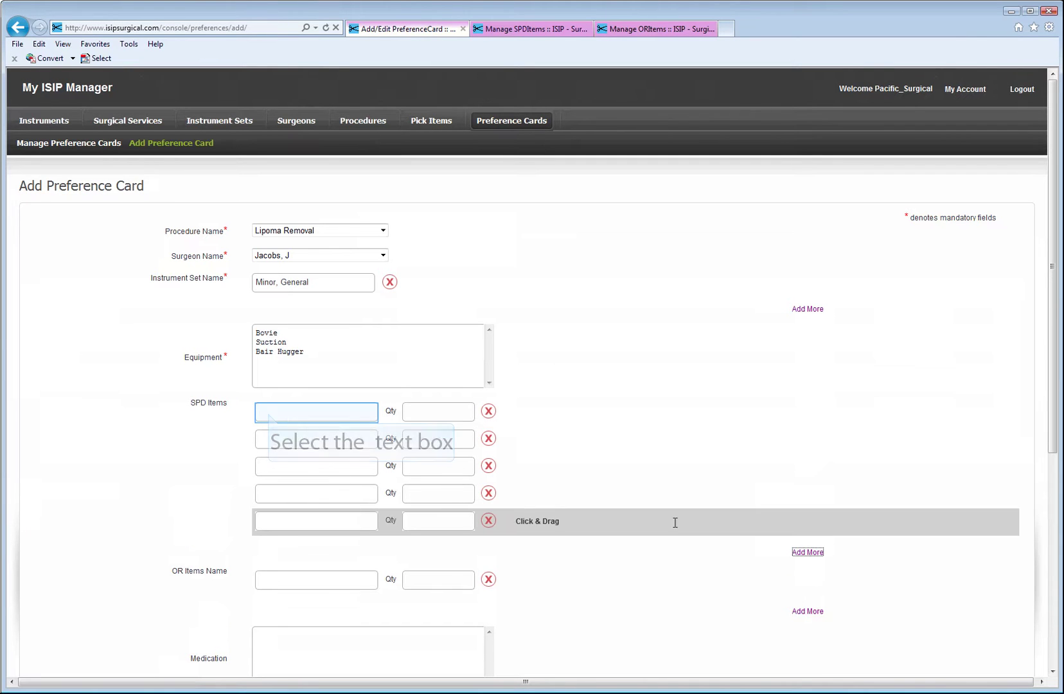
{"action": "left_click", "coordinate": [278, 411]}
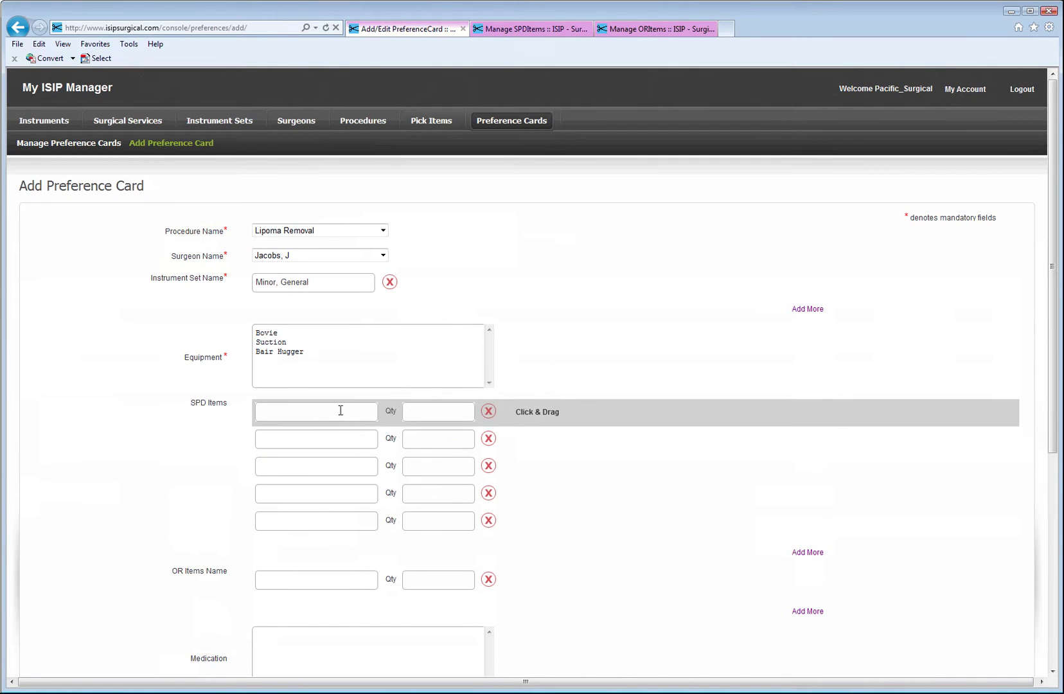
{"action": "type", "text": "ch"}
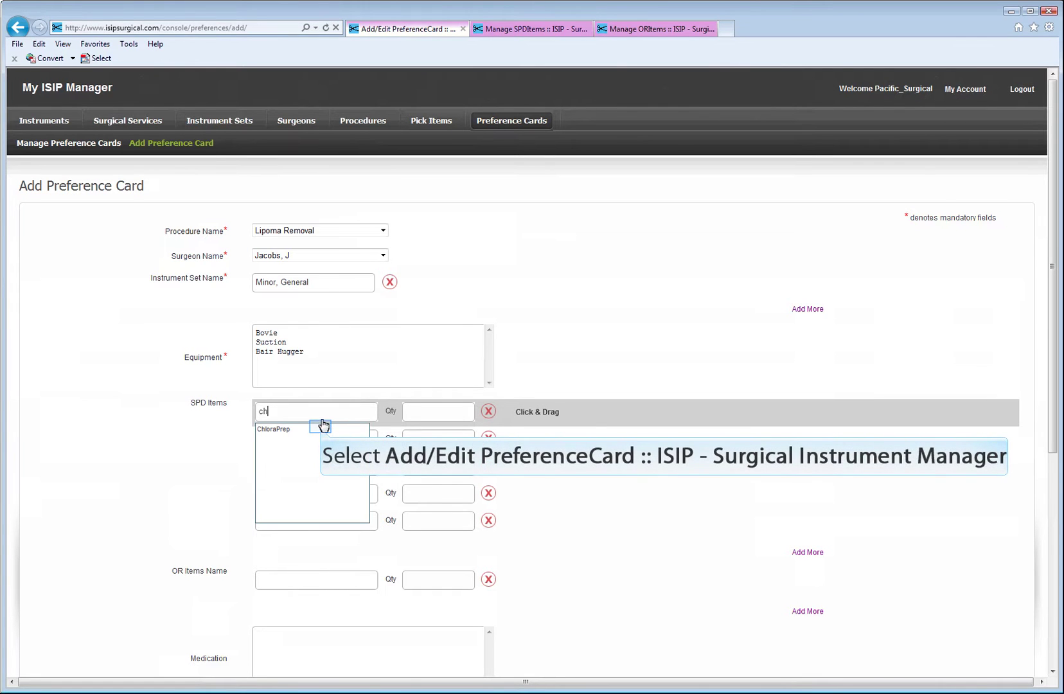
{"action": "left_click", "coordinate": [321, 429]}
{"action": "left_click", "coordinate": [424, 414]}
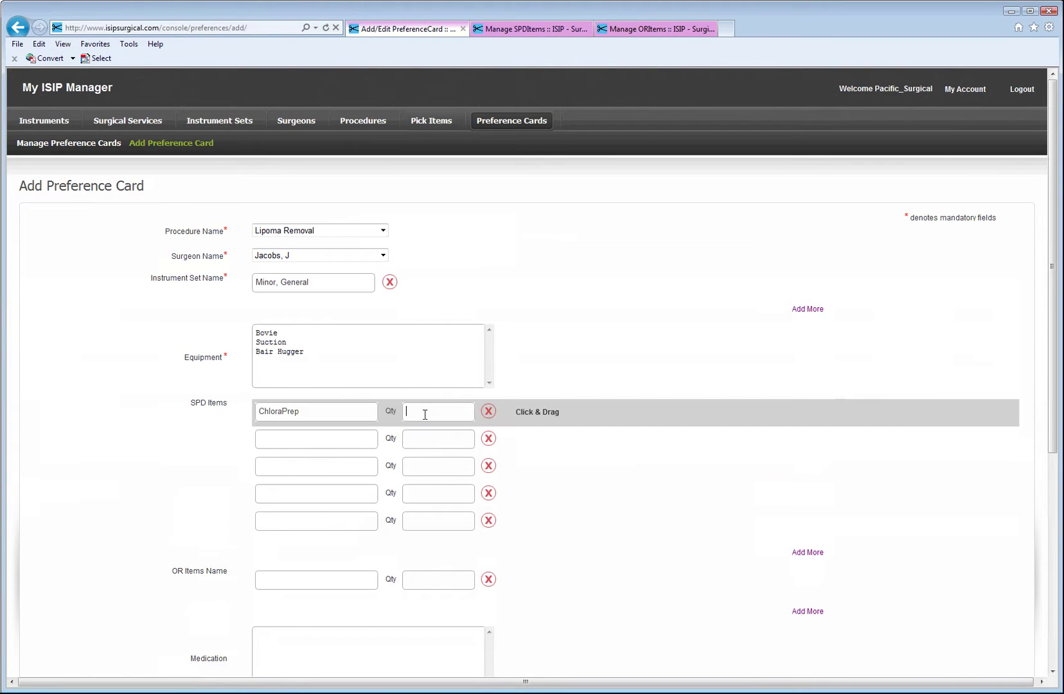
{"action": "type", "text": "1"}
{"action": "key", "text": "Tab"}
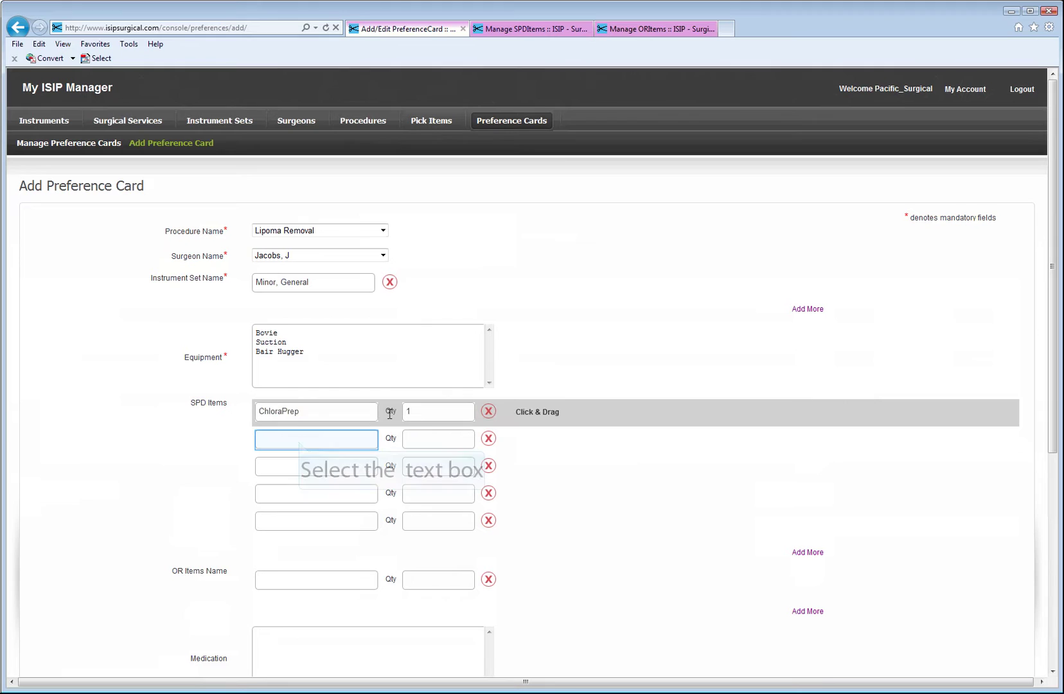
- Add Procedure Pack, Minor and NACL Irrigation, 1000 ML as SPD items, each quantity 1
{"action": "left_click", "coordinate": [299, 440]}
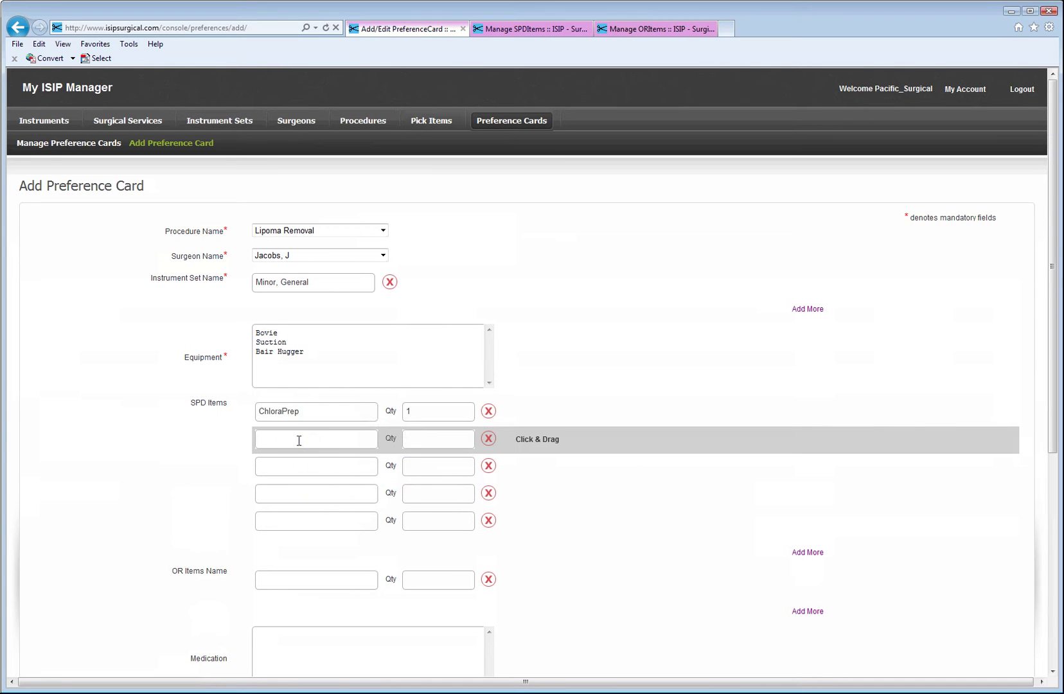
{"action": "type", "text": "pr"}
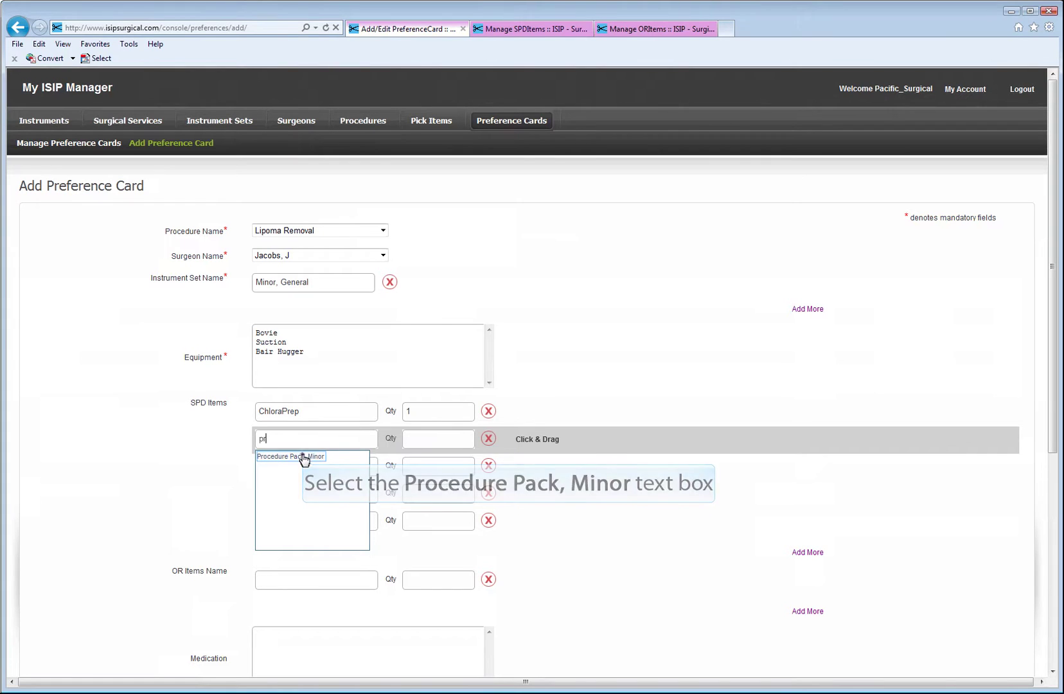
{"action": "left_click", "coordinate": [304, 456]}
{"action": "left_click", "coordinate": [411, 440]}
{"action": "type", "text": "1"}
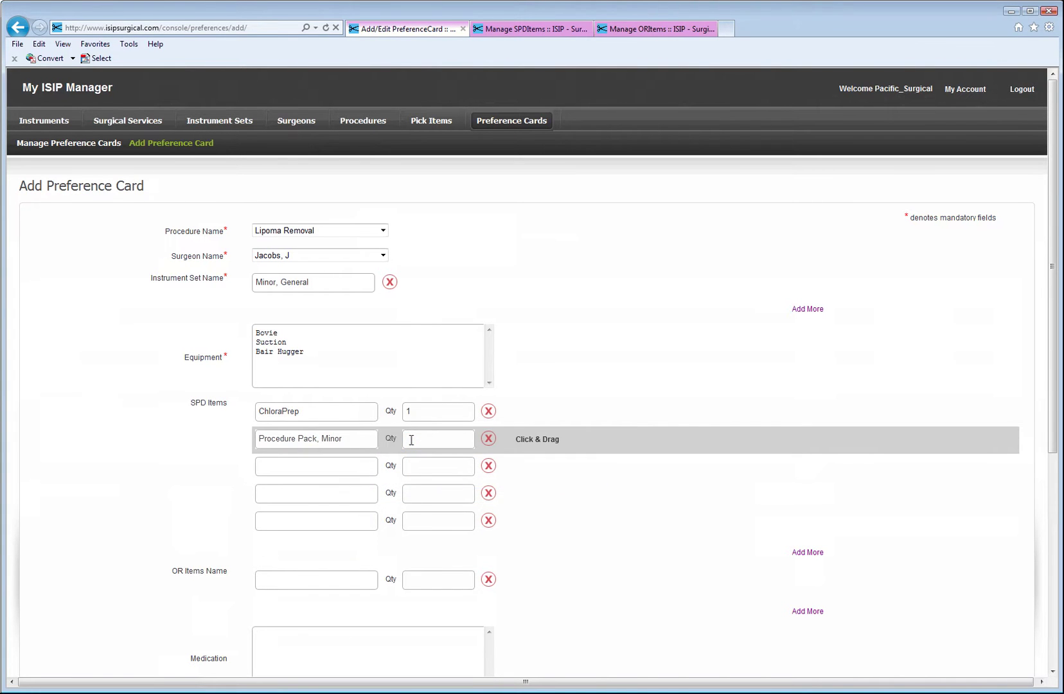
{"action": "left_click", "coordinate": [335, 469]}
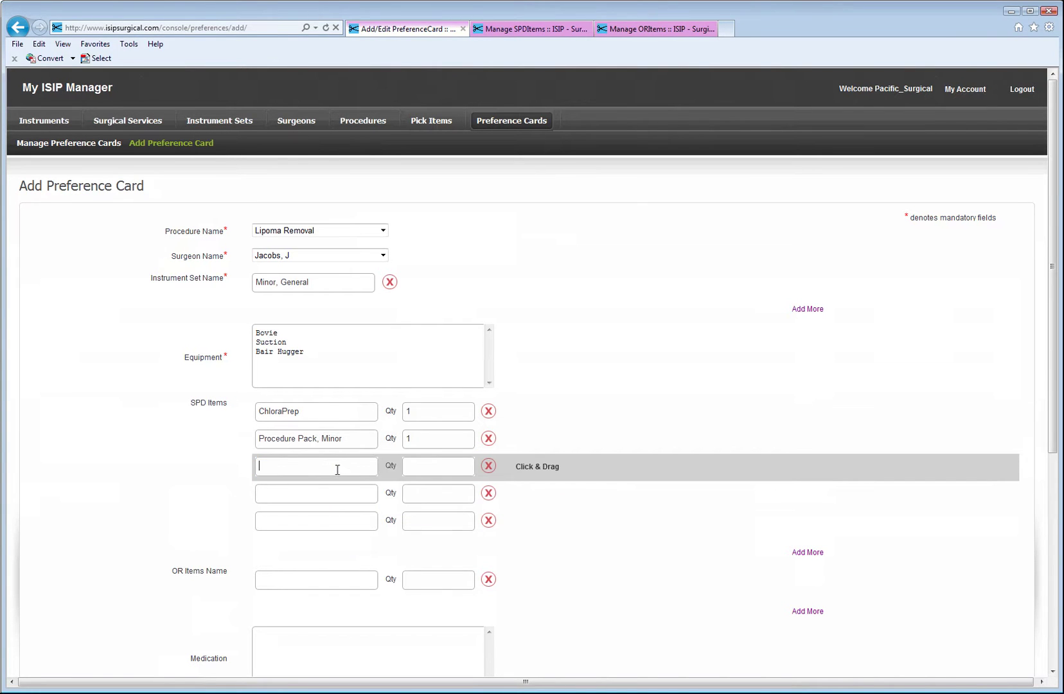
{"action": "type", "text": "na"}
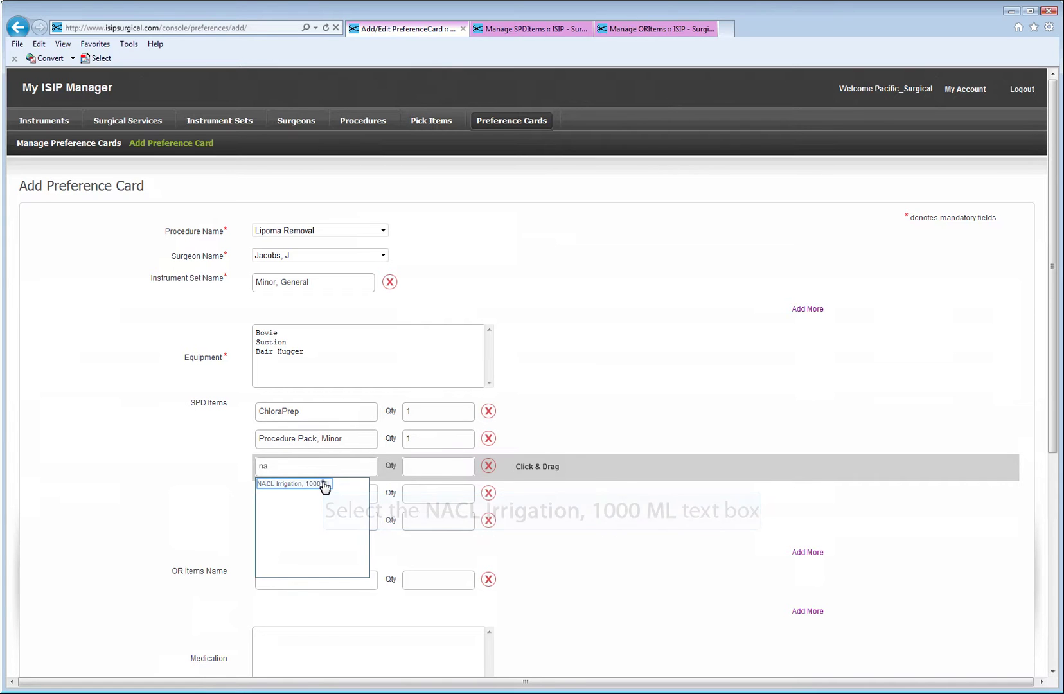
{"action": "left_click", "coordinate": [302, 483]}
{"action": "left_click", "coordinate": [412, 476]}
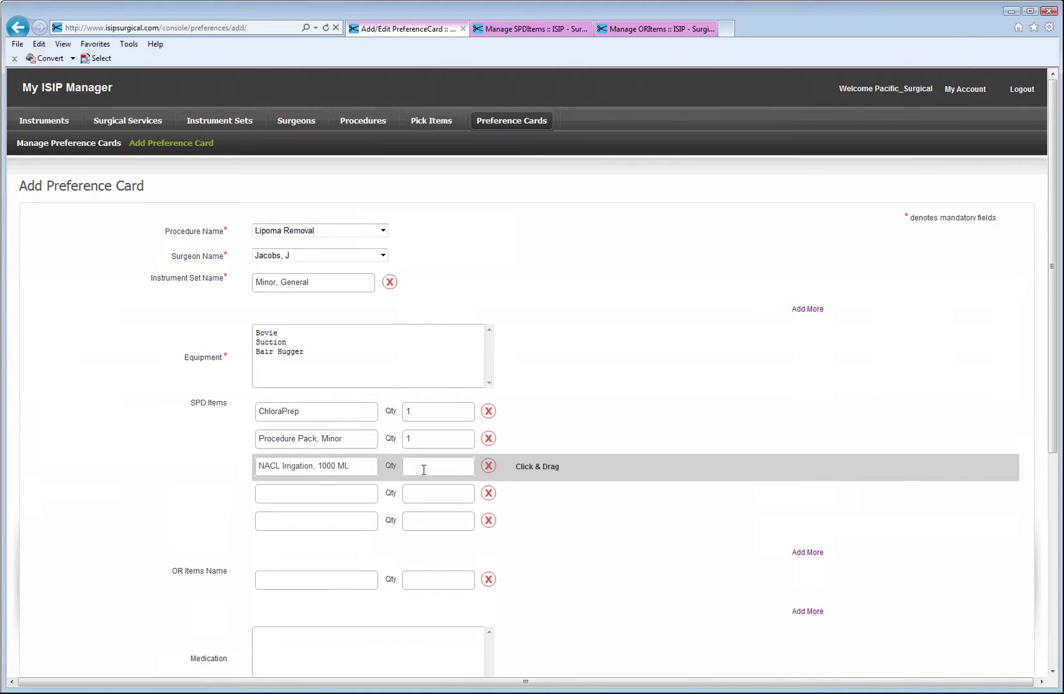
{"action": "type", "text": "1"}
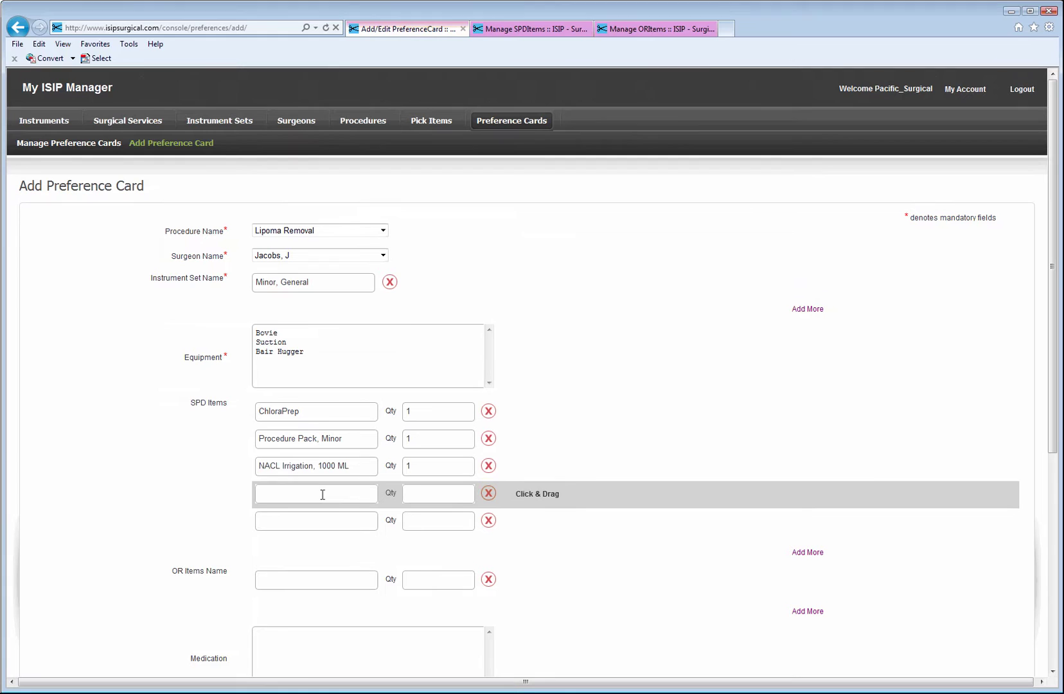
- Add Electro Cautery Pencil with quantity 1 and begin typing a fifth SPD item, 'suc'
{"action": "left_click", "coordinate": [324, 494]}
{"action": "type", "text": "enci"}
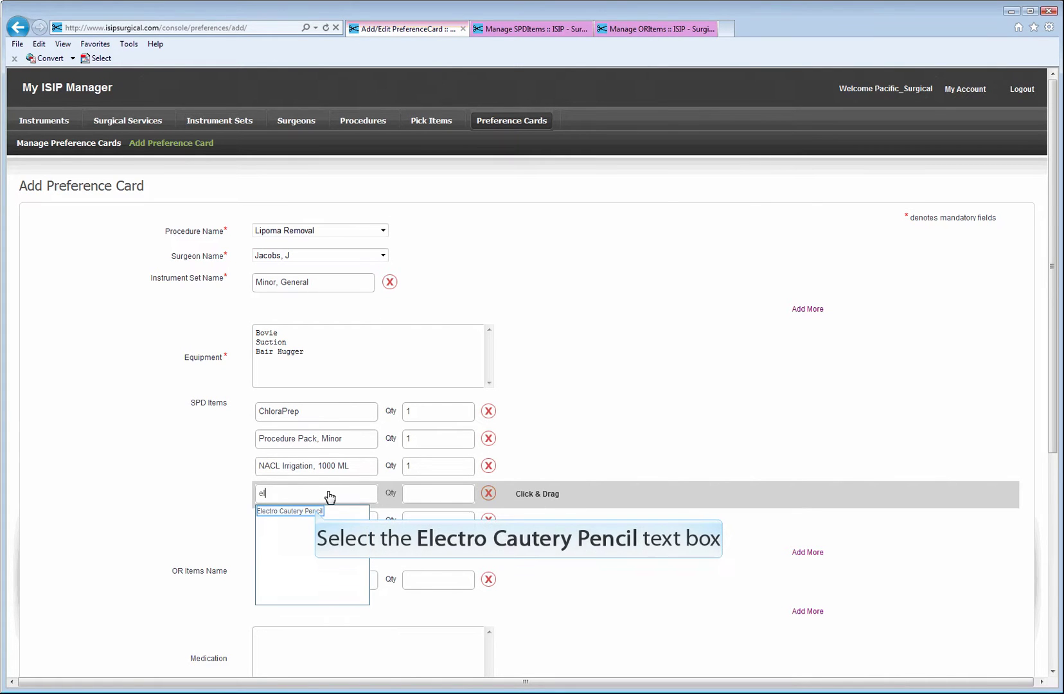
{"action": "type", "text": "l"}
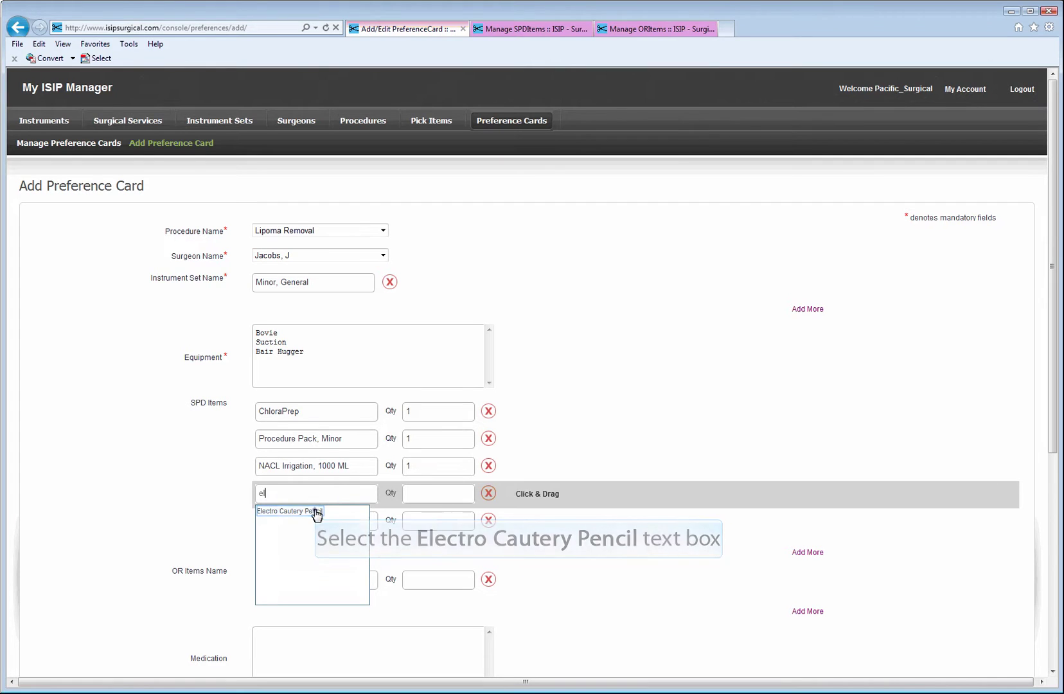
{"action": "left_click", "coordinate": [316, 509]}
{"action": "left_click", "coordinate": [434, 498]}
{"action": "type", "text": "1"}
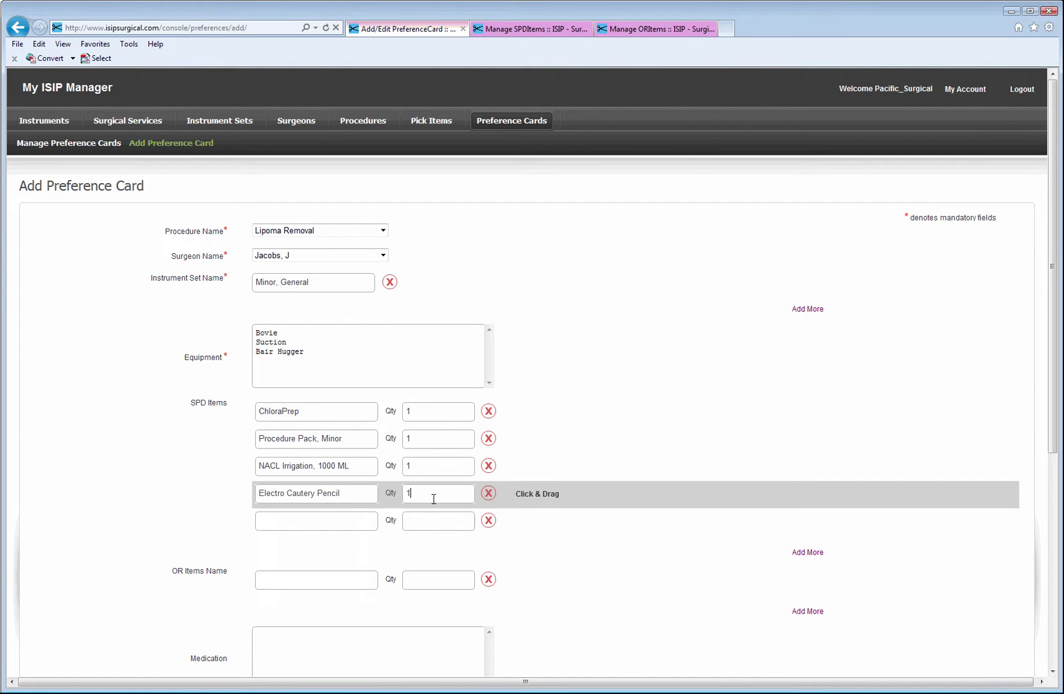
{"action": "left_click", "coordinate": [345, 517]}
{"action": "type", "text": "suc"}
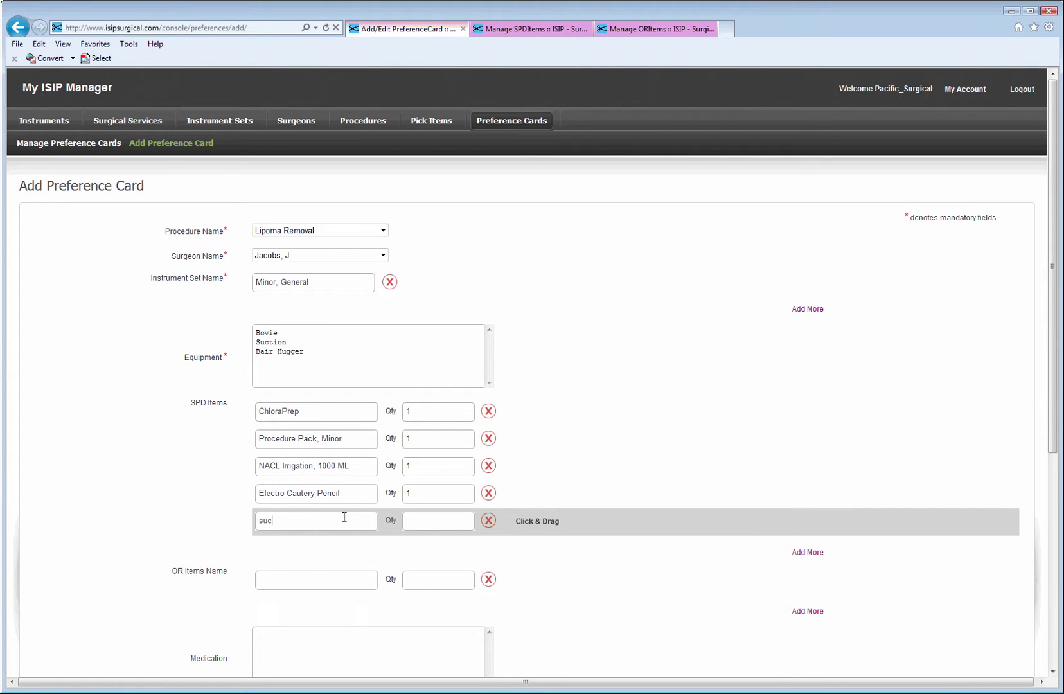
{"action": "key", "text": "BackSpace"}
{"action": "key", "text": "BackSpace"}
{"action": "key", "text": "BackSpace"}
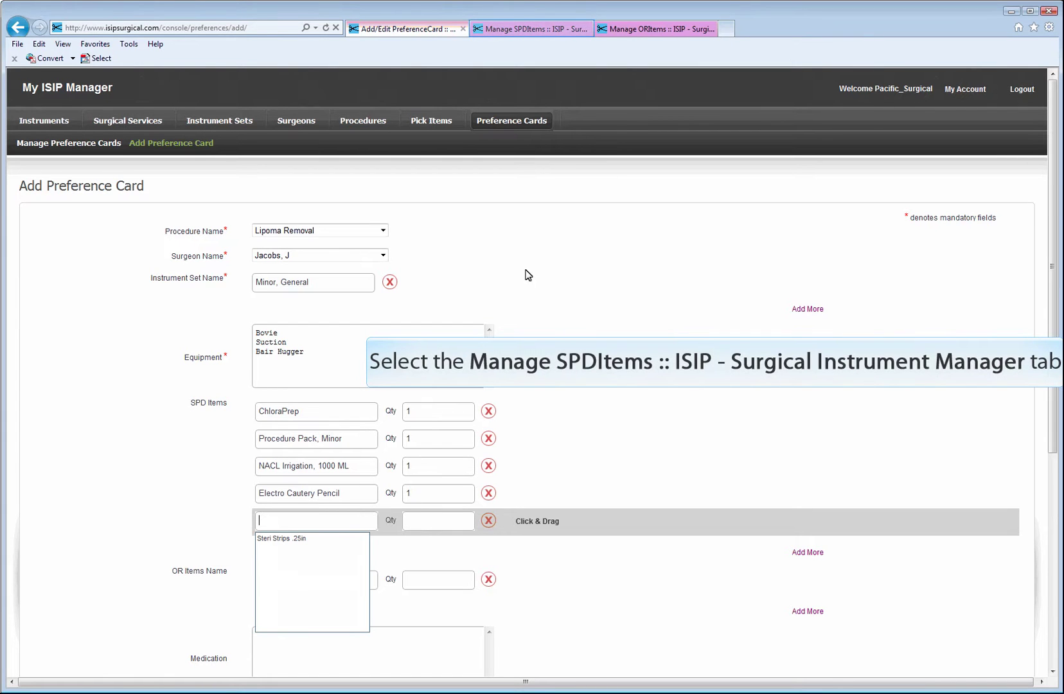
- Create SPD pick item Suction Tubing with catalog kij-98, location Rack 6, quantity 10
{"action": "left_click", "coordinate": [543, 31]}
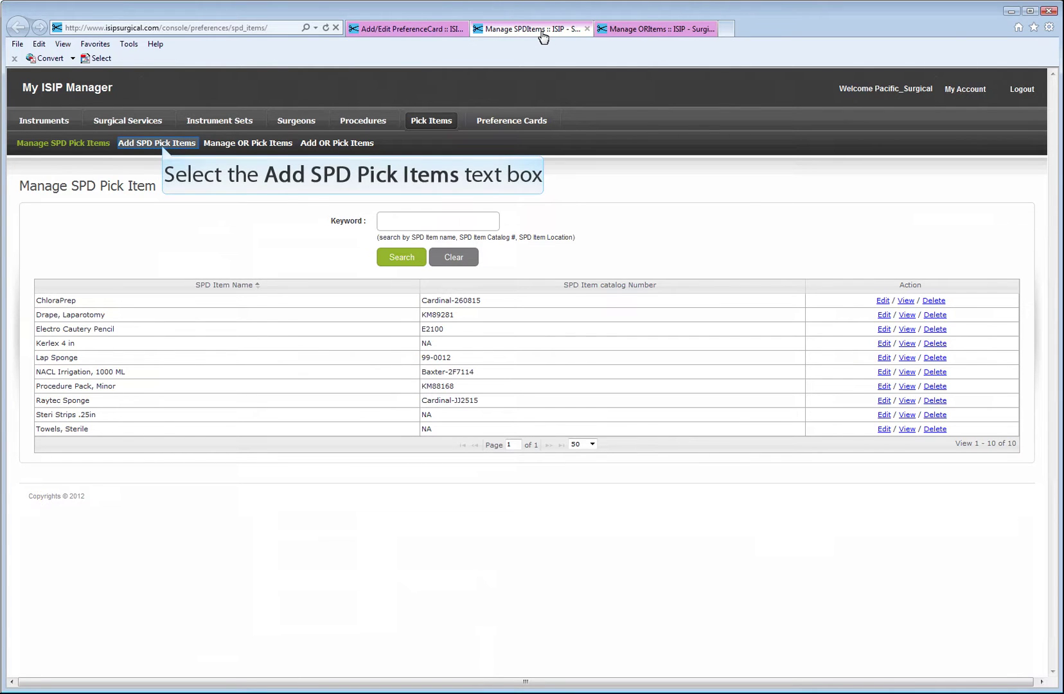
{"action": "left_click", "coordinate": [164, 144]}
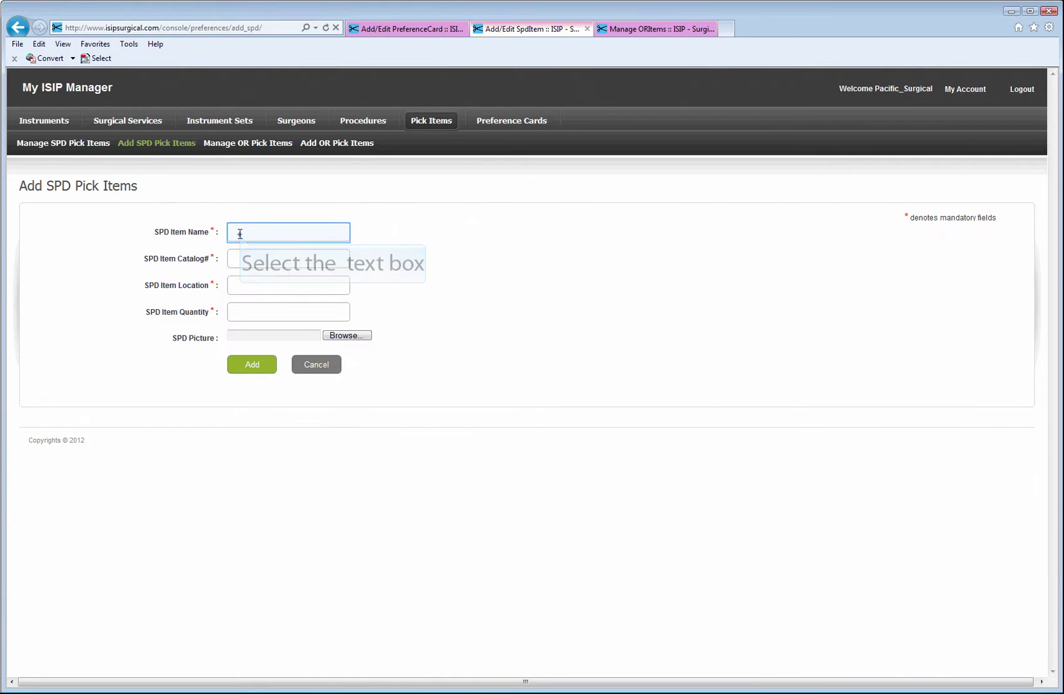
{"action": "left_click", "coordinate": [240, 233]}
{"action": "type", "text": "Section T"}
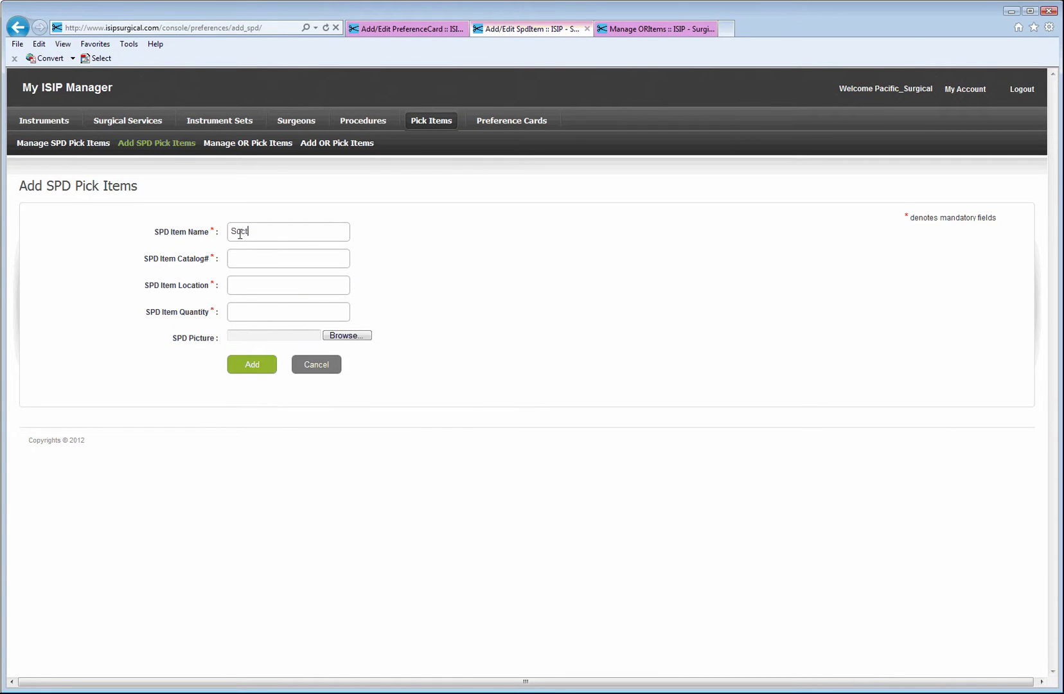
{"action": "type", "text": "ubing"}
{"action": "left_click", "coordinate": [242, 256]}
{"action": "type", "text": "kij-98"}
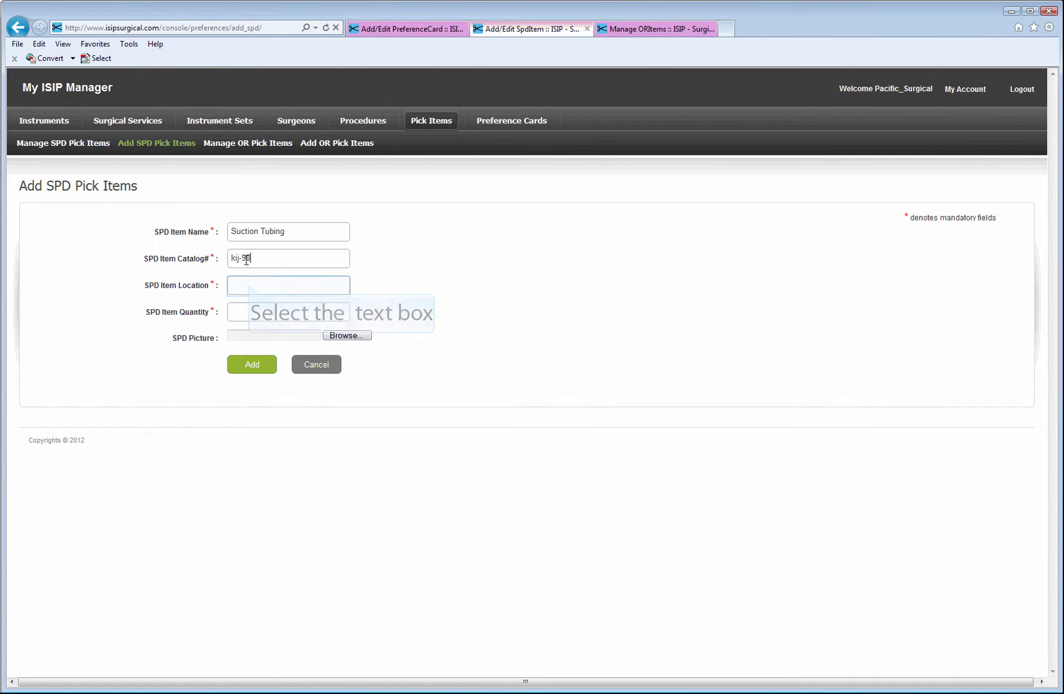
{"action": "left_click", "coordinate": [249, 283]}
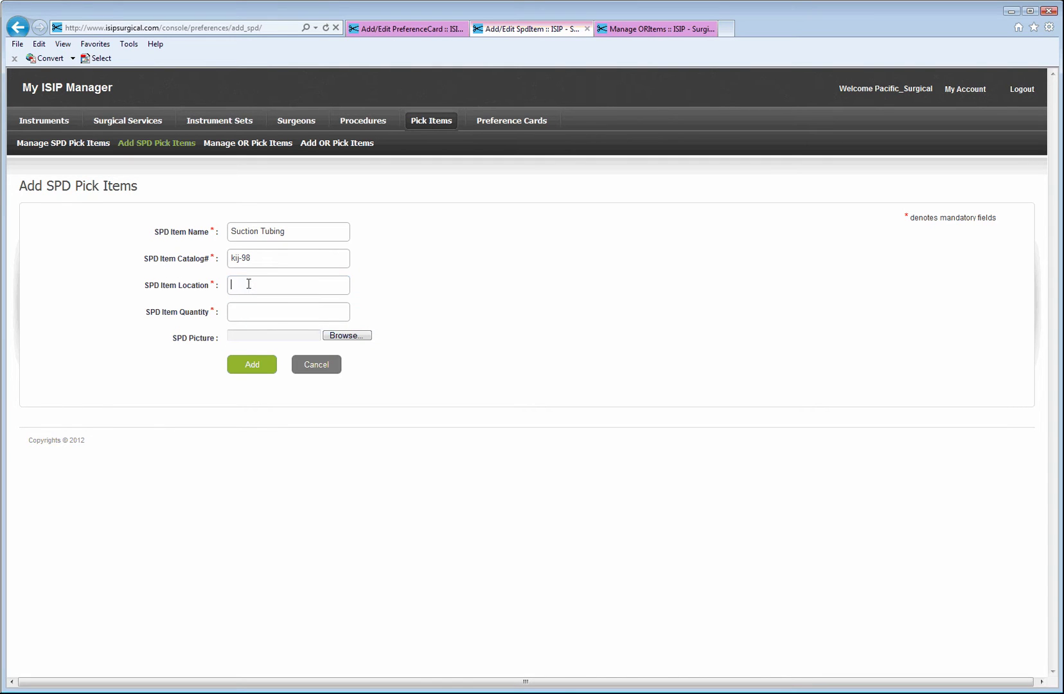
{"action": "type", "text": "Rack 6"}
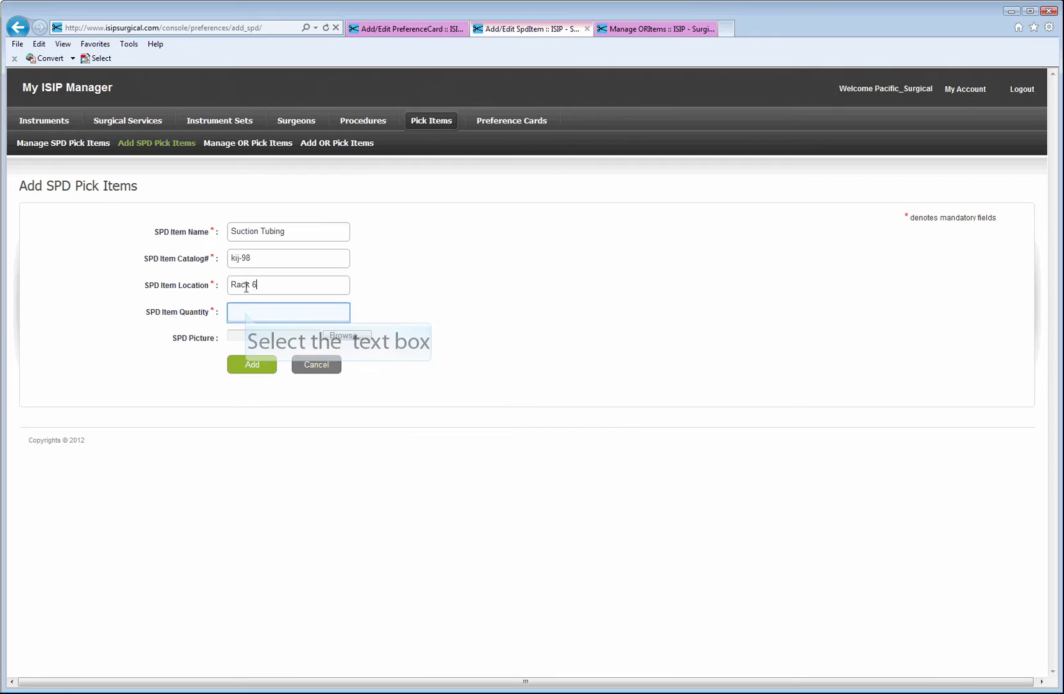
{"action": "left_click", "coordinate": [246, 312]}
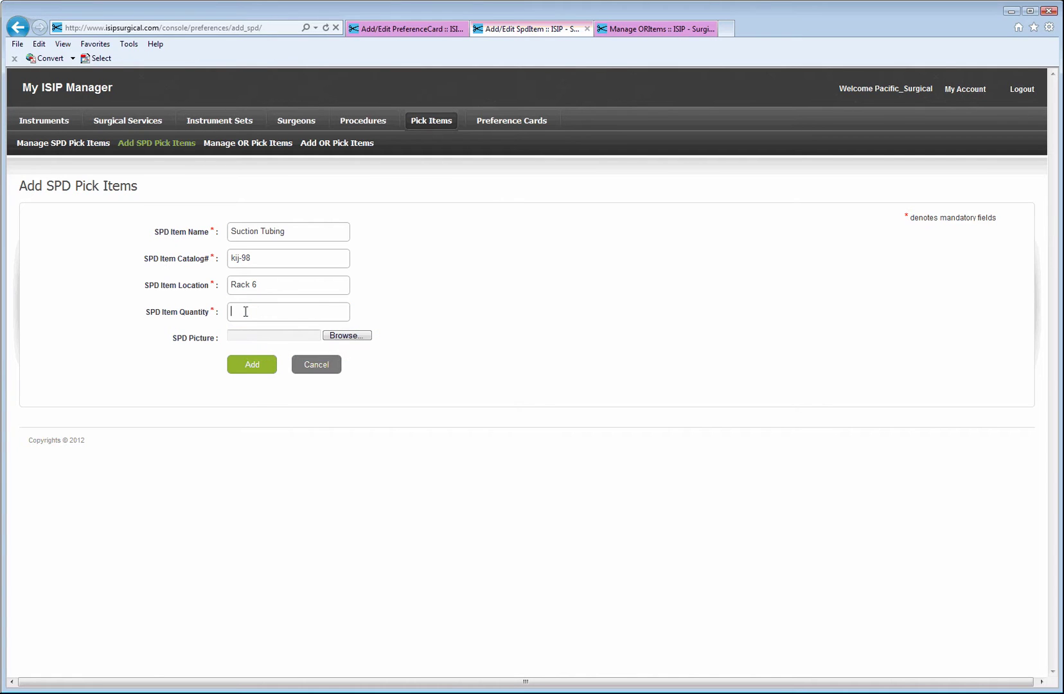
{"action": "type", "text": "10"}
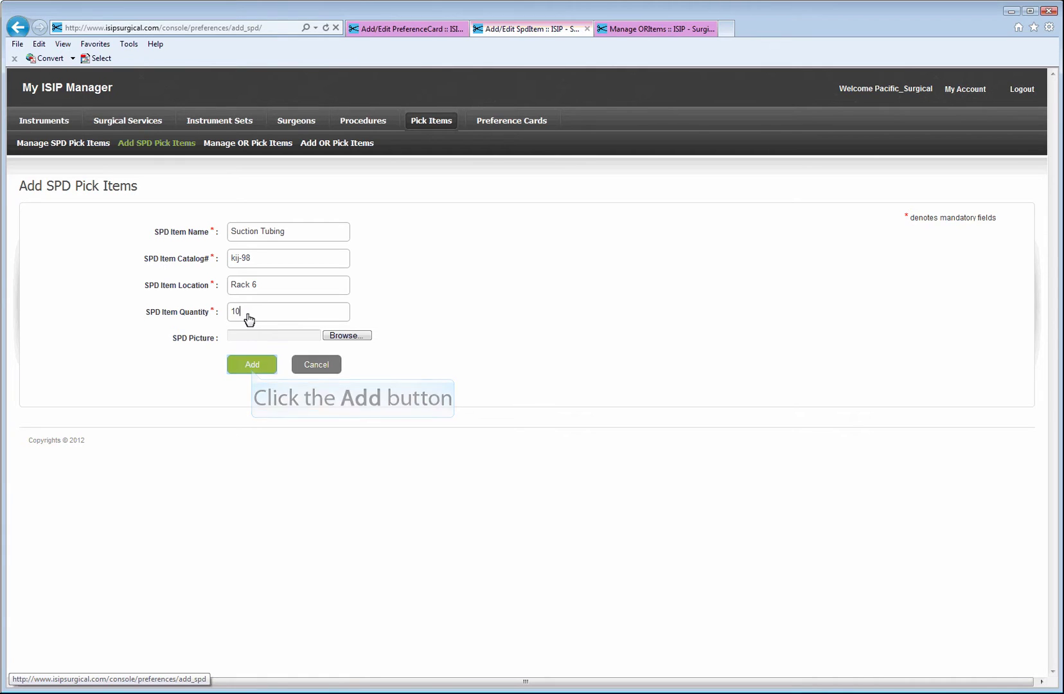
{"action": "left_click", "coordinate": [252, 371]}
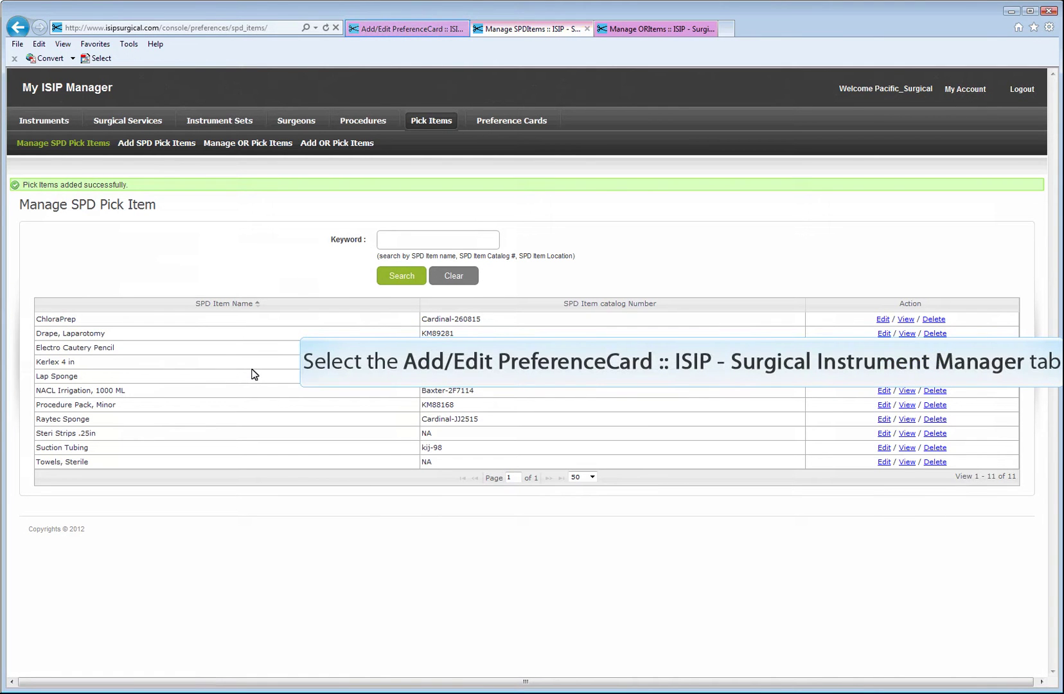
- Add Suction Tubing (quantity 1) as fifth SPD item and drag Procedure Pack, Minor above ChloraPrep
{"action": "left_click", "coordinate": [411, 37]}
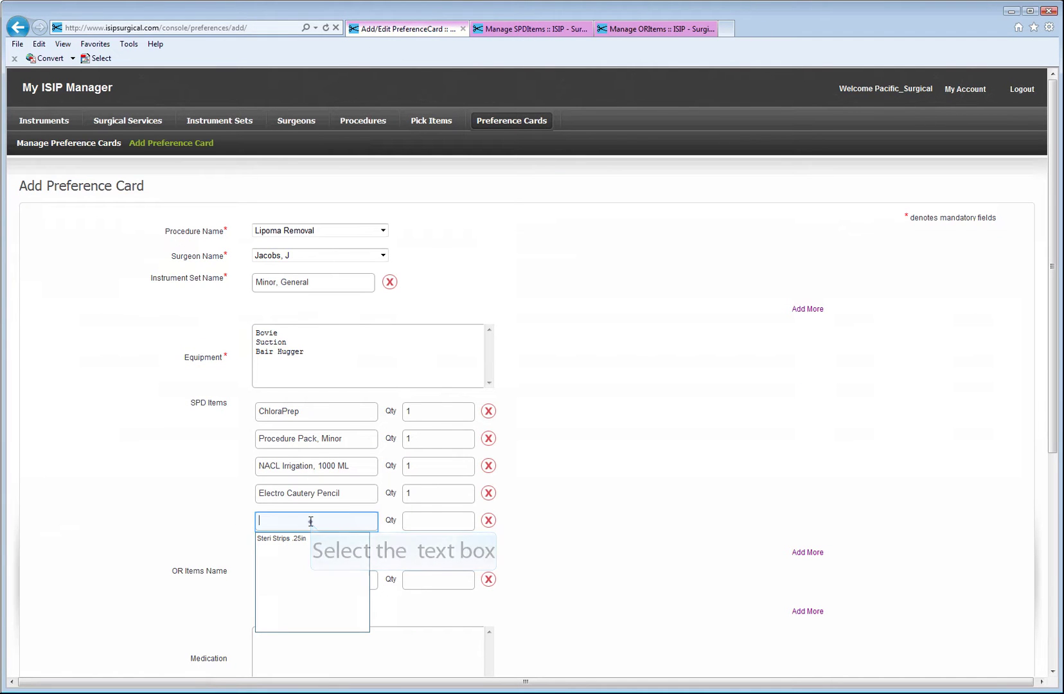
{"action": "type", "text": "su"}
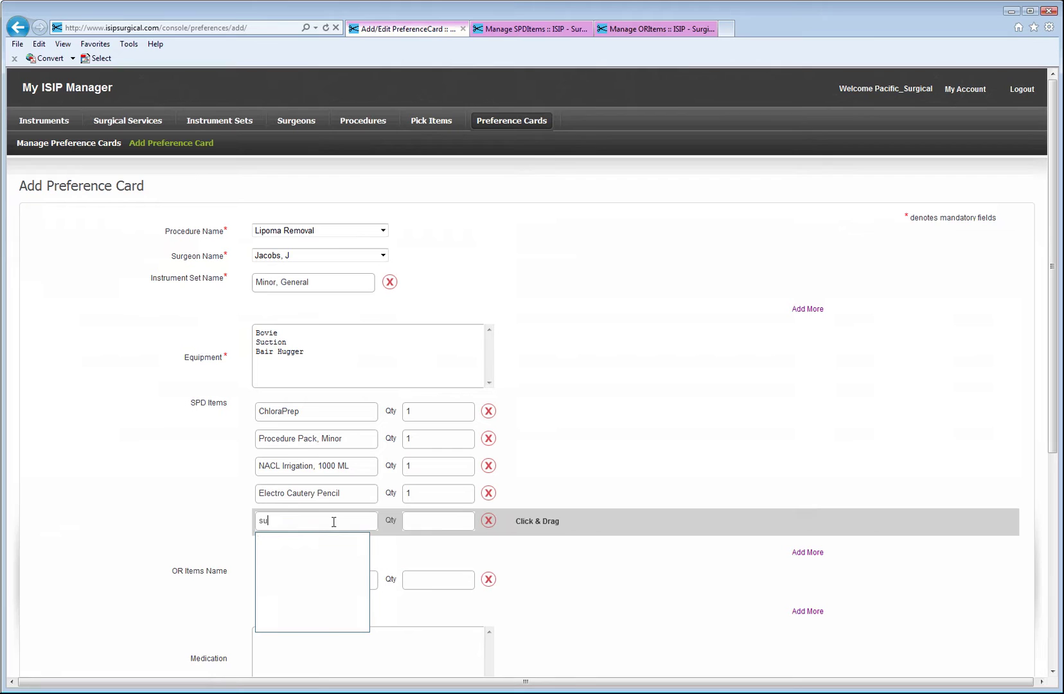
{"action": "type", "text": "c"}
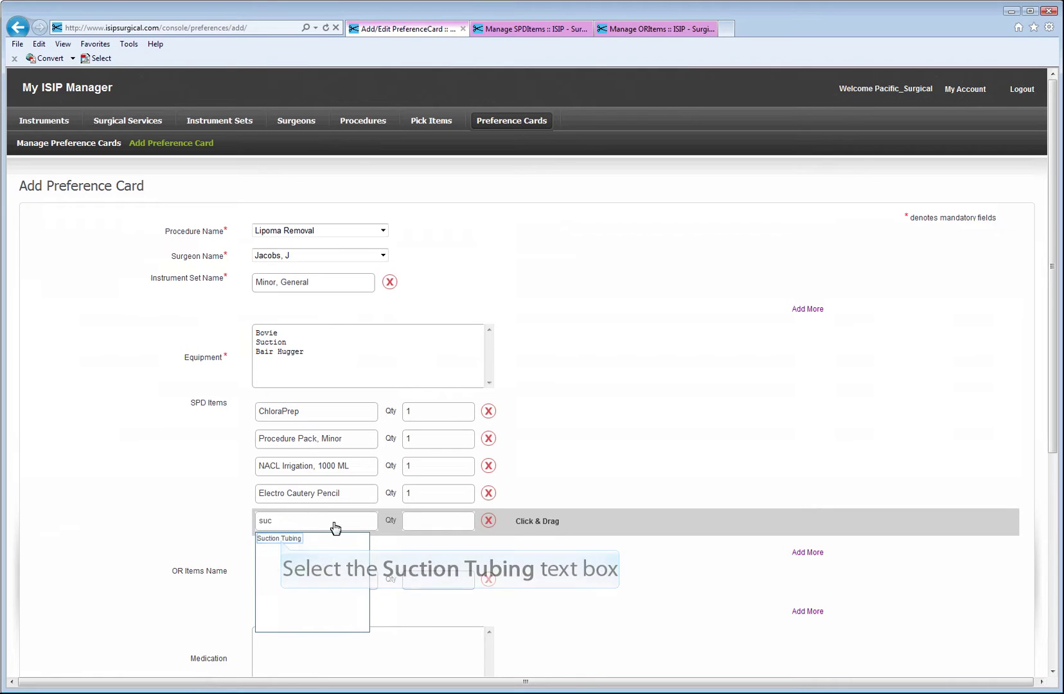
{"action": "left_click", "coordinate": [285, 538]}
{"action": "left_click", "coordinate": [428, 524]}
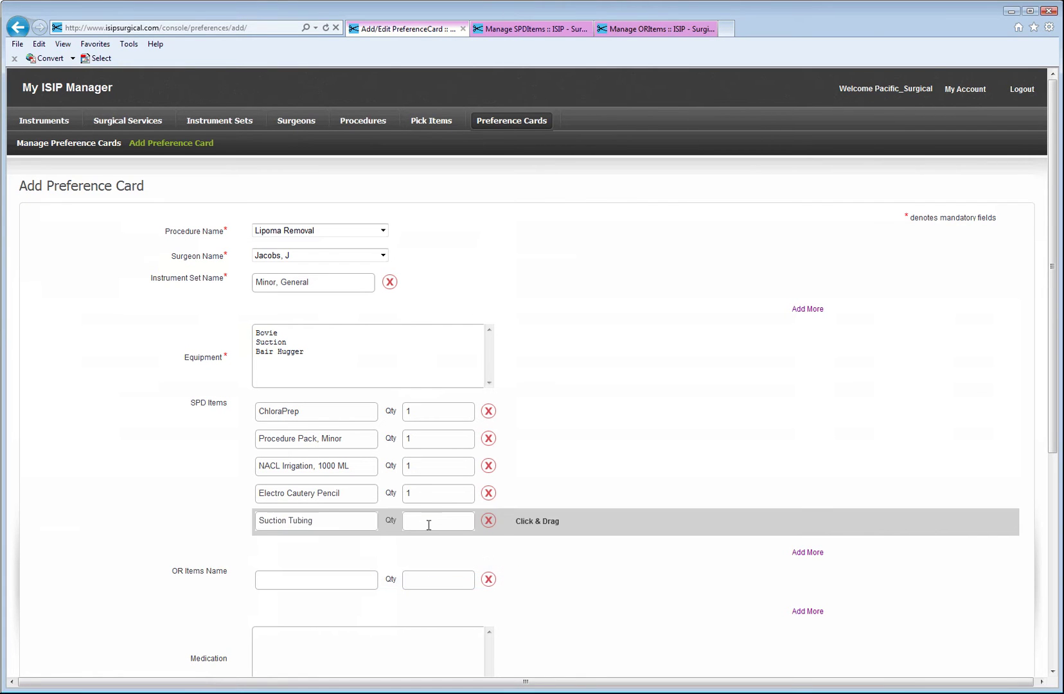
{"action": "type", "text": "1"}
{"action": "left_click_drag", "start_coordinate": [533, 441], "coordinate": [523, 410]}
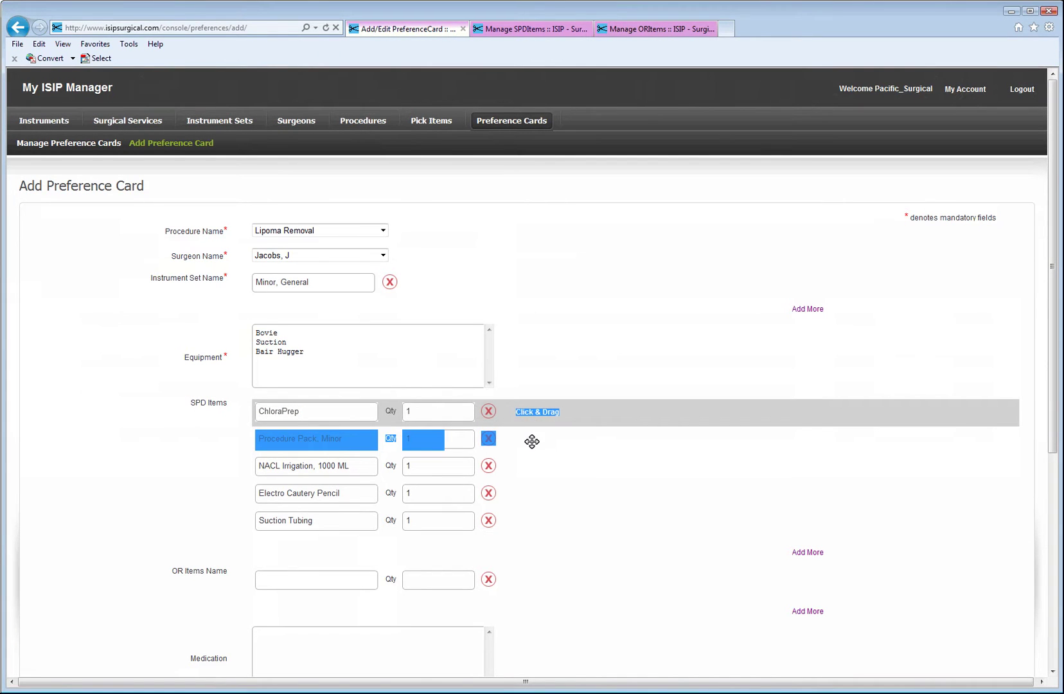
{"action": "mouse_move", "coordinate": [518, 399]}
{"action": "left_mouse_down"}
{"action": "mouse_move", "coordinate": [517, 443]}
{"action": "mouse_move", "coordinate": [514, 421]}
{"action": "mouse_move", "coordinate": [562, 437]}
{"action": "mouse_move", "coordinate": [504, 436]}
{"action": "mouse_move", "coordinate": [506, 407]}
{"action": "left_mouse_up"}
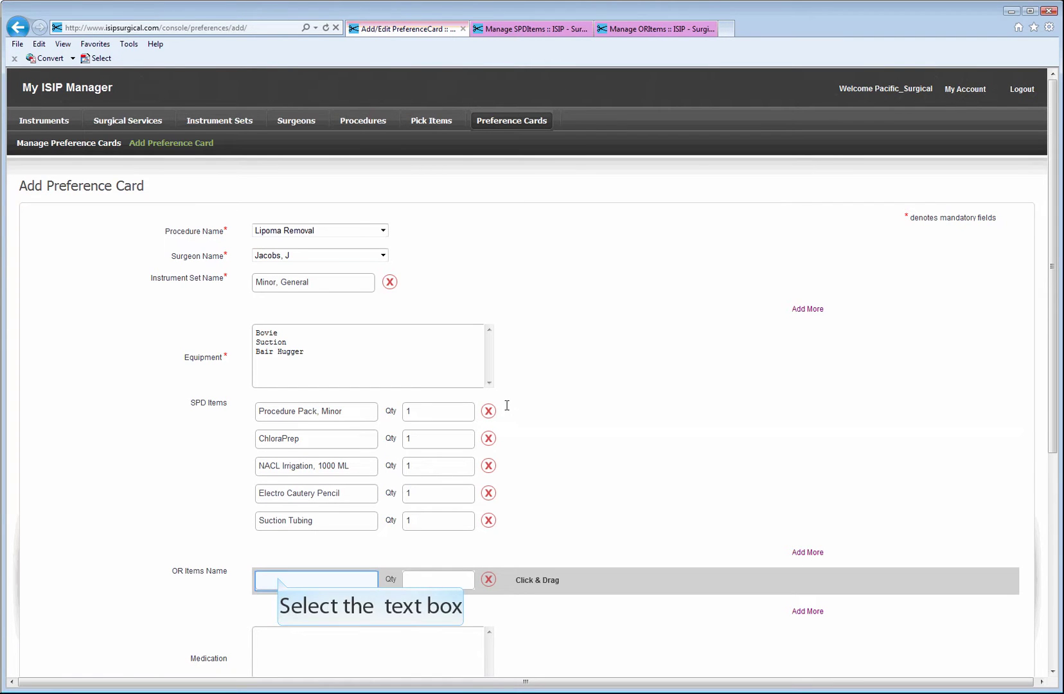
- Enter 3-0 Vicryl FS-1 as the first OR item with quantity 1
{"action": "left_click", "coordinate": [277, 576]}
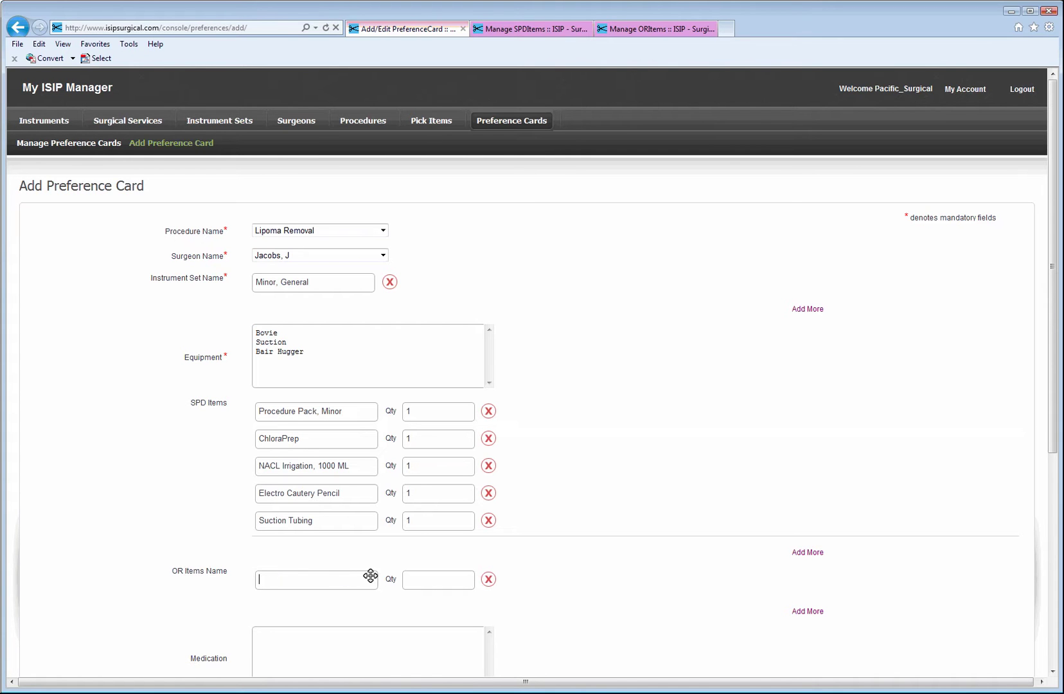
{"action": "type", "text": "3-"}
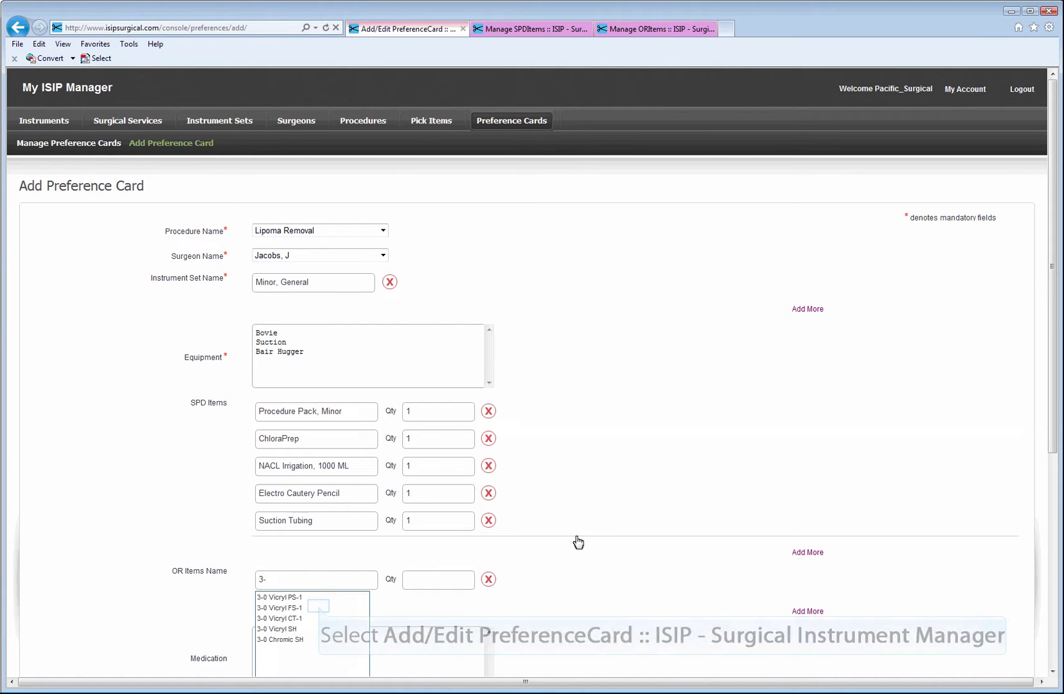
{"action": "left_click", "coordinate": [320, 608]}
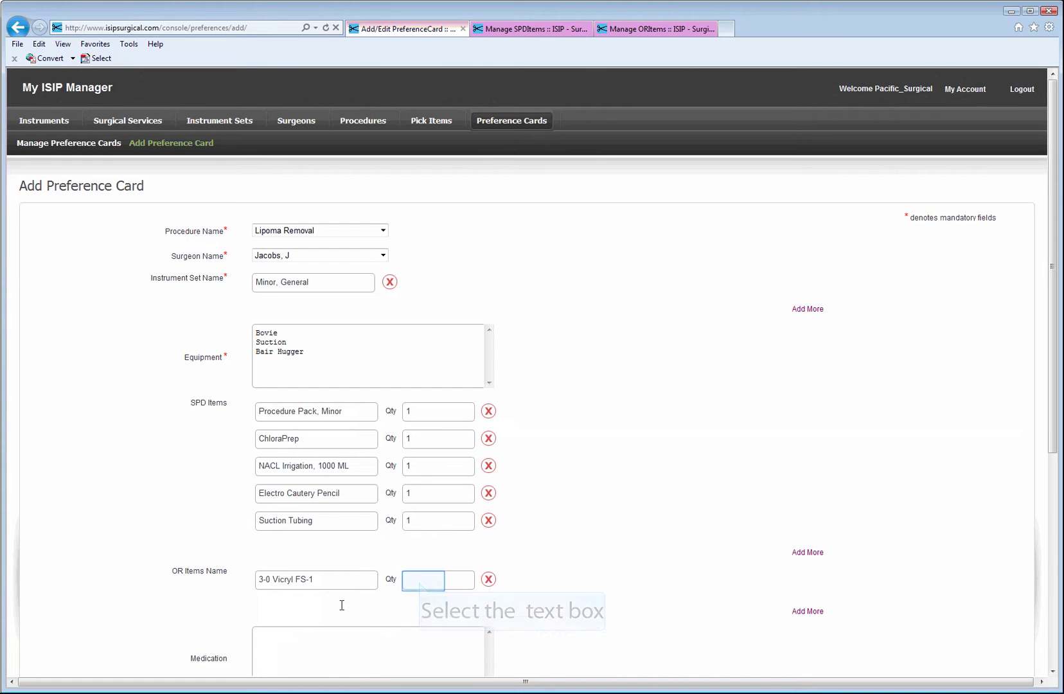
{"action": "left_click", "coordinate": [419, 582]}
{"action": "type", "text": "1"}
- Add two more OR item rows holding 4-0 Monocryl PS-2 and Dermabond
{"action": "left_click", "coordinate": [808, 611]}
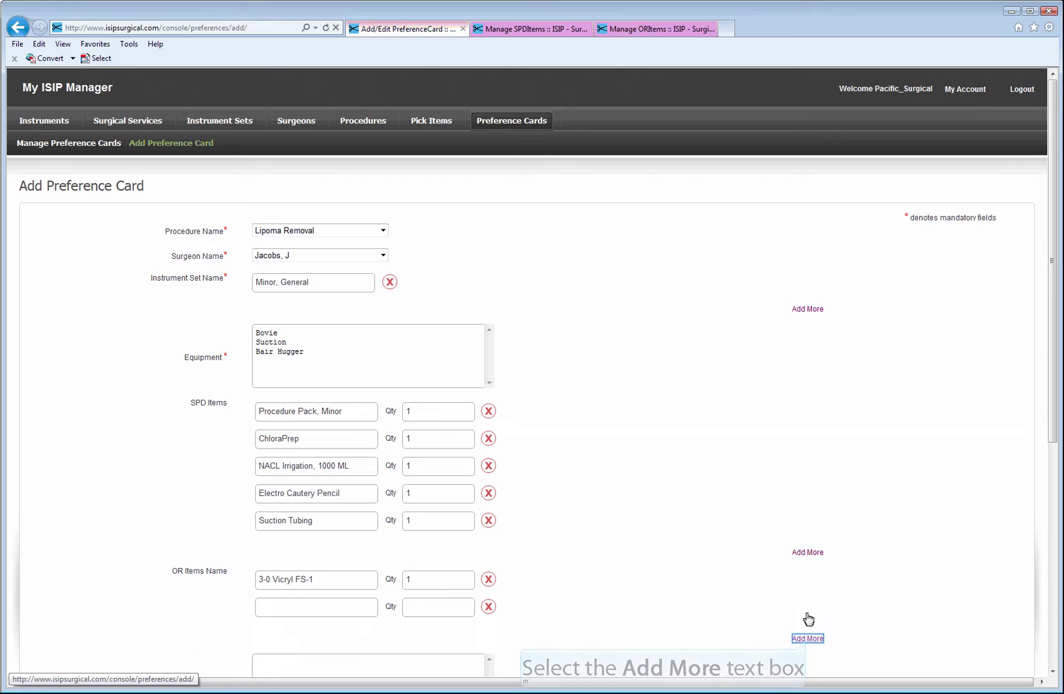
{"action": "left_click", "coordinate": [808, 638]}
{"action": "left_click", "coordinate": [289, 607]}
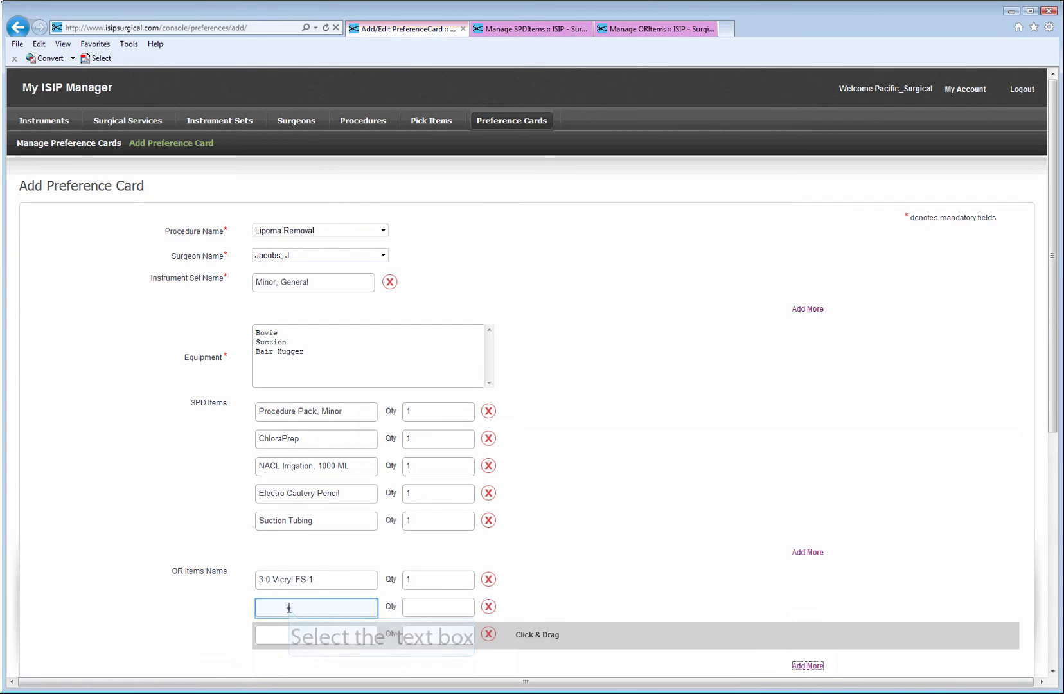
{"action": "type", "text": "4-"}
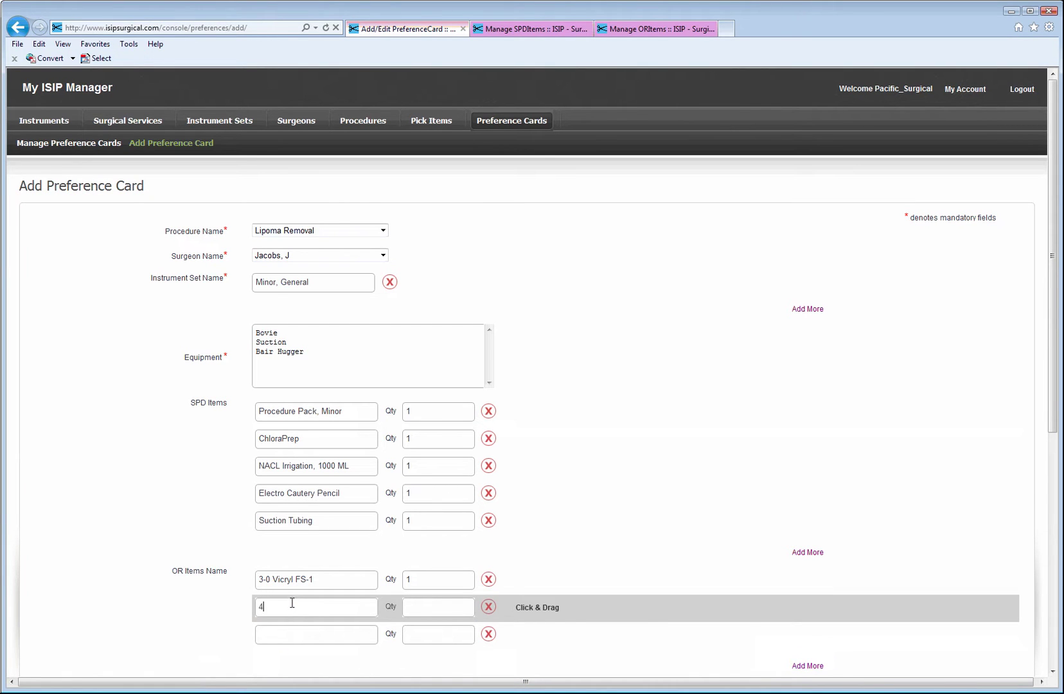
{"action": "left_click", "coordinate": [293, 649]}
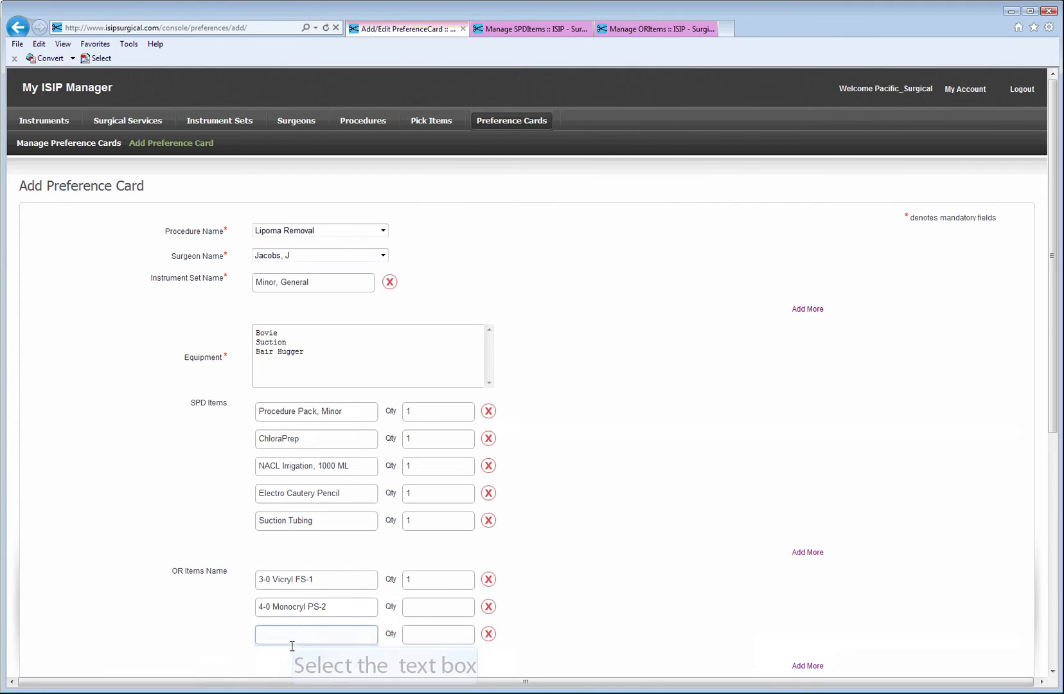
{"action": "left_click", "coordinate": [293, 635]}
{"action": "type", "text": "der"}
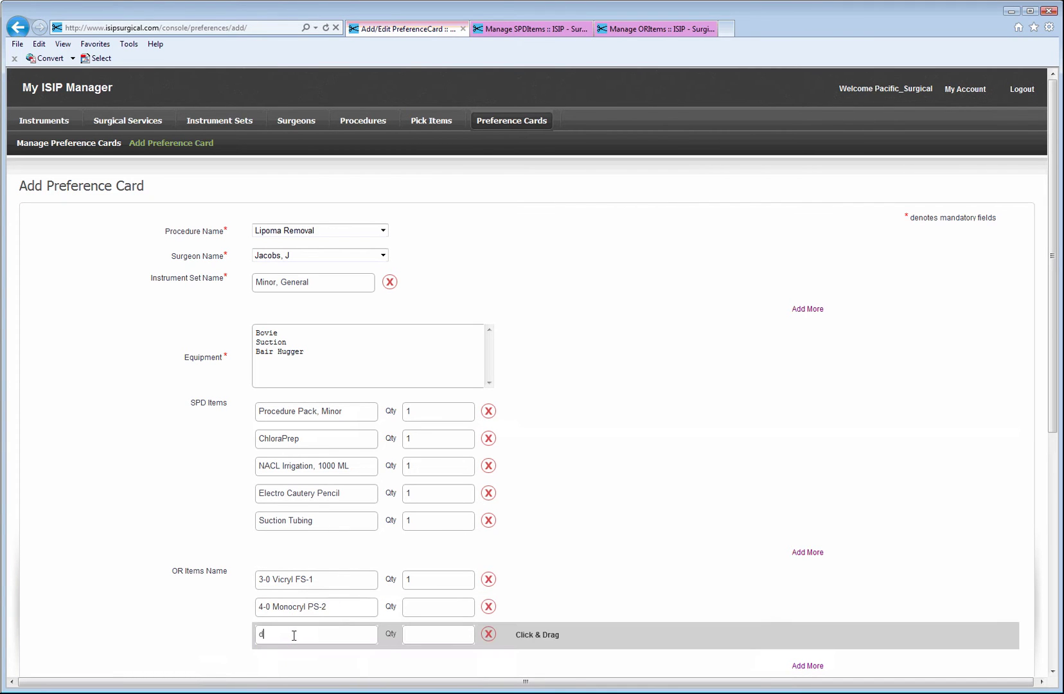
{"action": "left_click", "coordinate": [294, 652]}
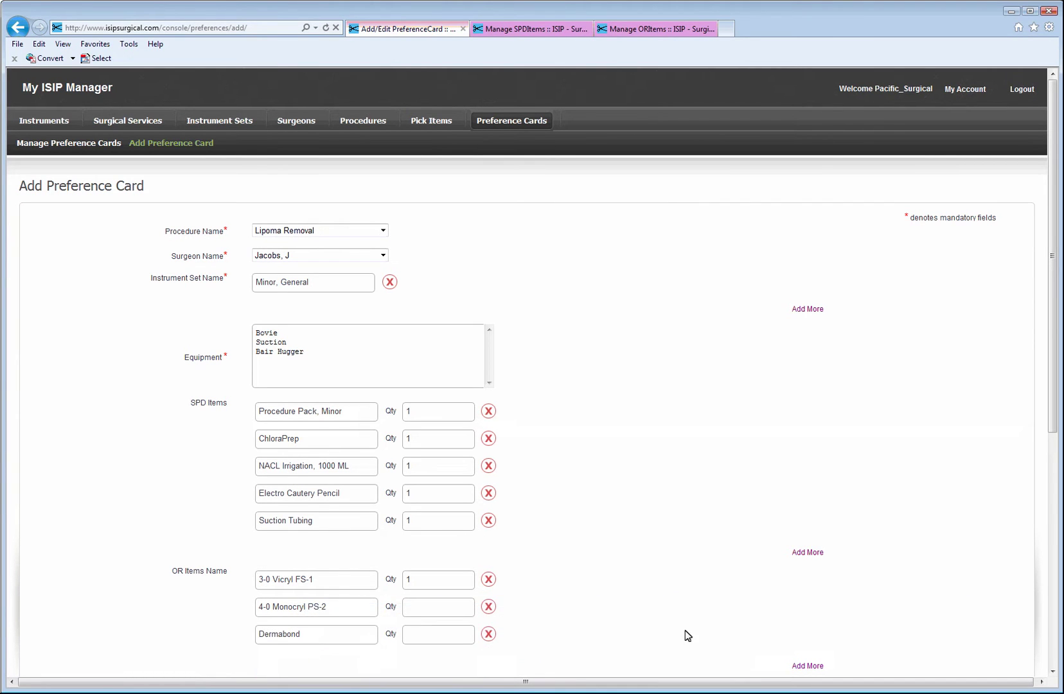
- Enter Marcaine 0.5% as the medication and Dermabond as the dressing
{"action": "scroll", "coordinate": [1054, 469], "scroll_direction": "down", "scroll_amount": 1}
{"action": "scroll", "coordinate": [1055, 469], "scroll_direction": "down", "scroll_amount": 3}
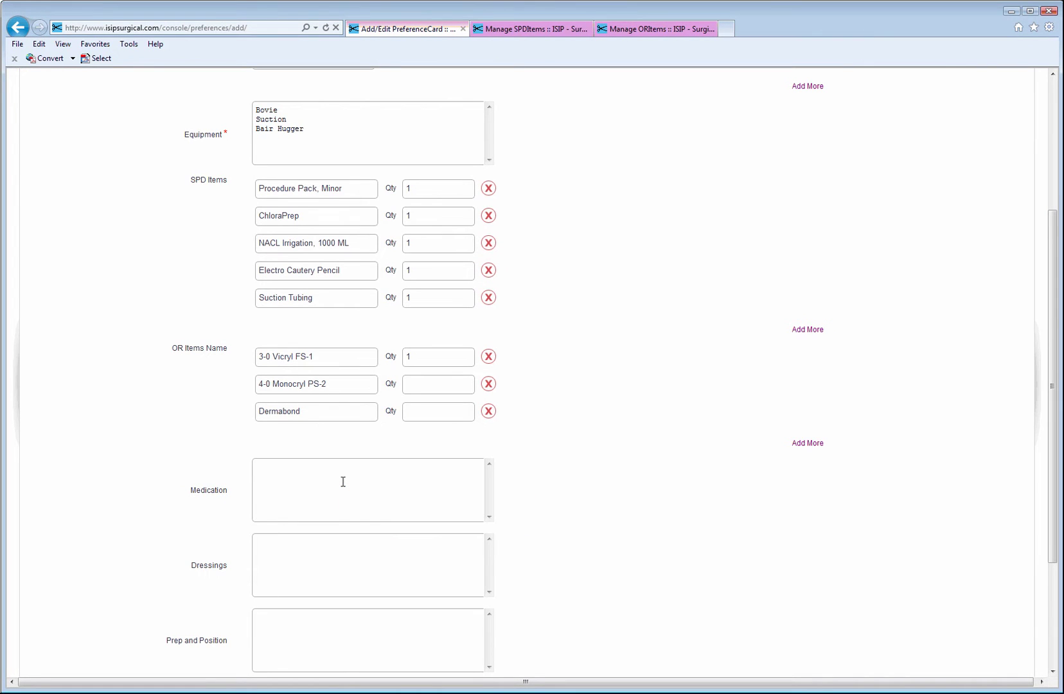
{"action": "left_click", "coordinate": [343, 481]}
{"action": "type", "text": "Mar"}
{"action": "type", "text": "caine 0.5%"}
{"action": "left_click", "coordinate": [290, 550]}
{"action": "type", "text": "Dermabond"}
- Fill Prep and Position with Supine and Chloprep on separate lines, fixing typos
{"action": "left_click", "coordinate": [282, 627]}
{"action": "type", "text": "Supine"}
{"action": "key", "text": "Return"}
{"action": "type", "text": "Chro"}
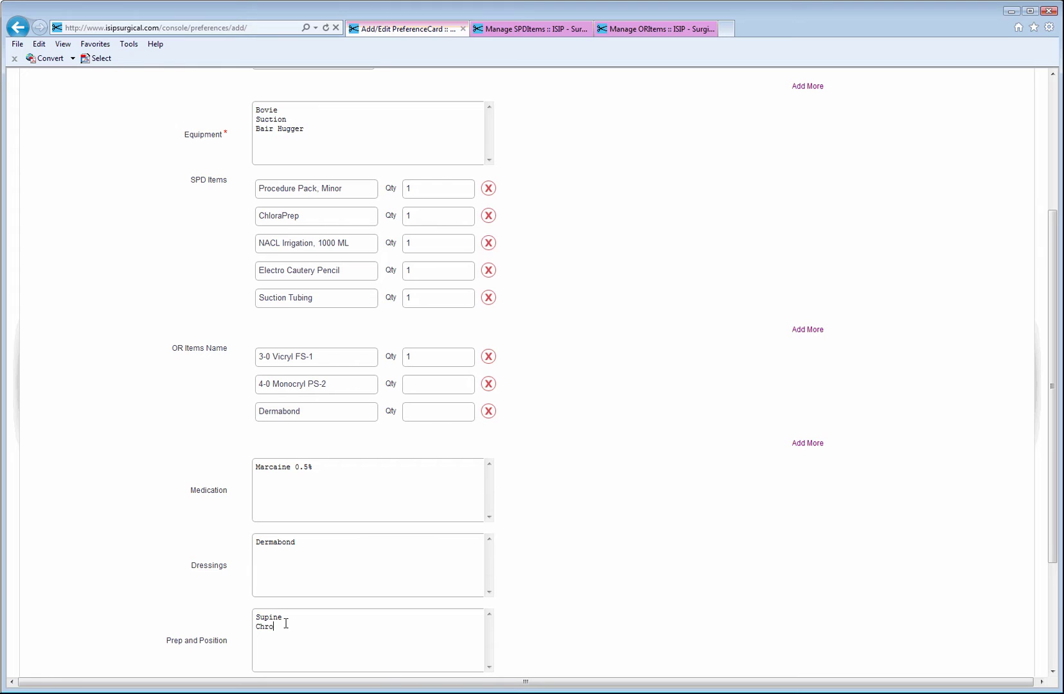
{"action": "key", "text": "BackSpace"}
{"action": "key", "text": "BackSpace"}
{"action": "type", "text": "loops"}
{"action": "type", "text": "ep"}
{"action": "key", "text": "Left"}
{"action": "key", "text": "Left"}
{"action": "key", "text": "Left"}
{"action": "key", "text": "Left"}
{"action": "key", "text": "BackSpace"}
- Write Bair Hugger in the Scrub and Circulator notes
{"action": "scroll", "coordinate": [342, 604], "scroll_direction": "down", "scroll_amount": 3}
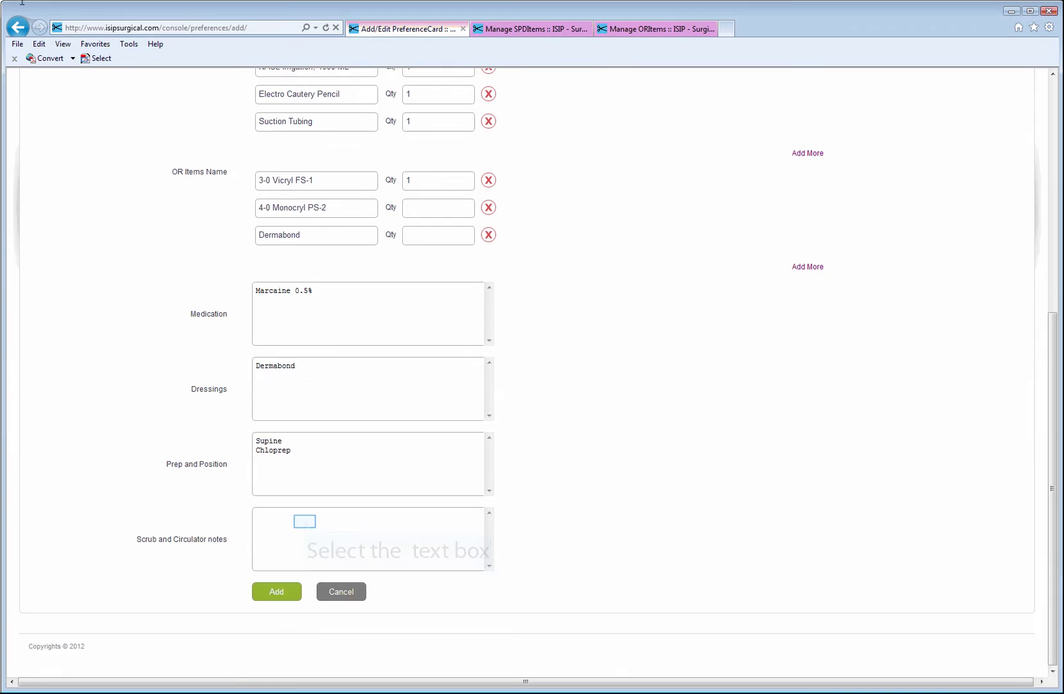
{"action": "left_click", "coordinate": [306, 521]}
{"action": "type", "text": "Bainr"}
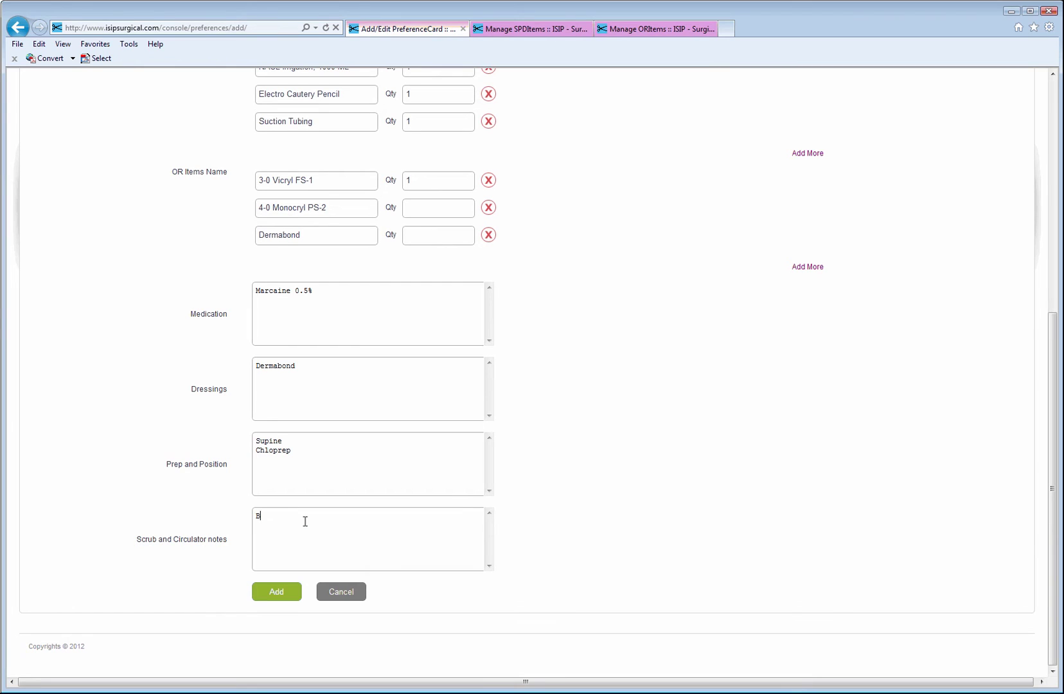
{"action": "key", "text": "BackSpace"}
{"action": "key", "text": "BackSpace"}
{"action": "type", "text": "r Hugger"}
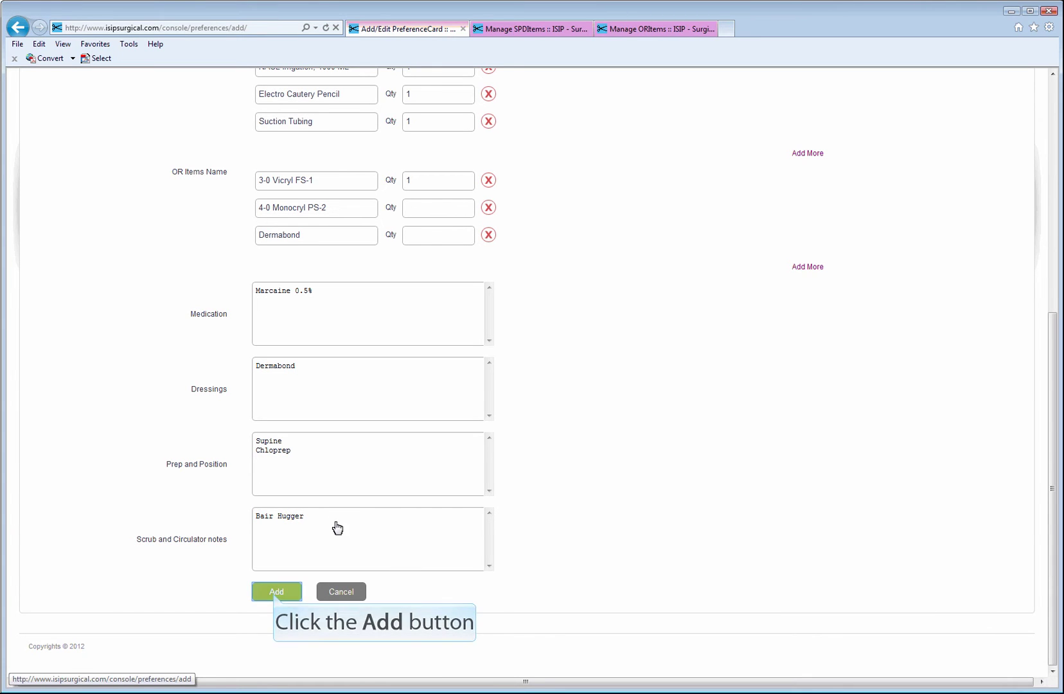
- Set quantity 1 for the 4-0 Monocryl PS-2 and Dermabond OR items, then save the card
{"action": "left_click", "coordinate": [275, 596]}
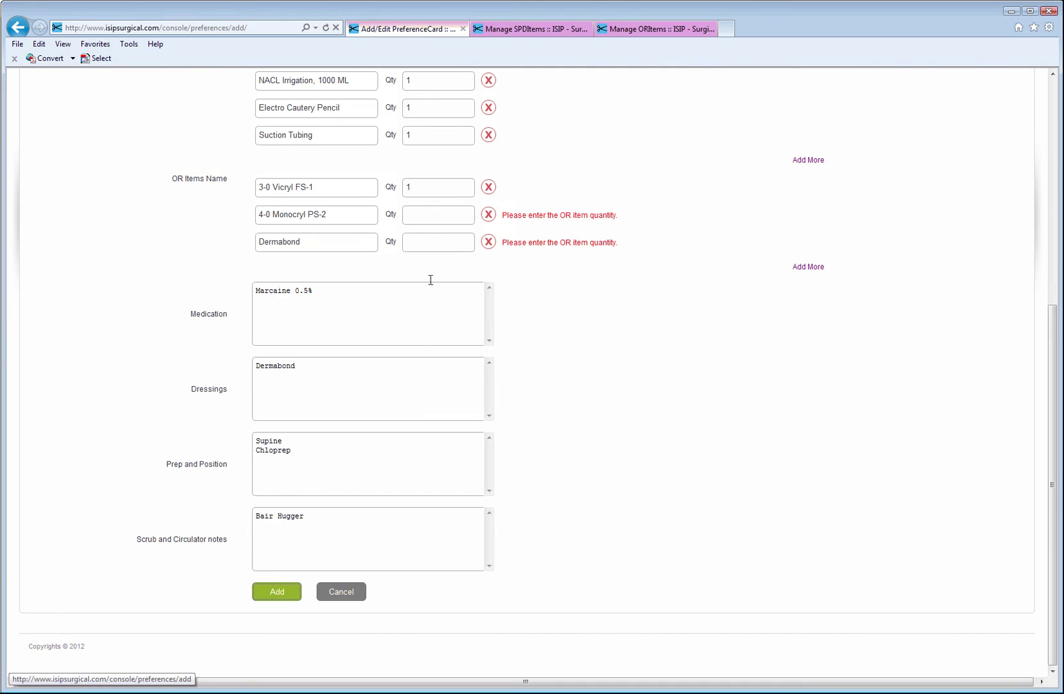
{"action": "left_click", "coordinate": [432, 216]}
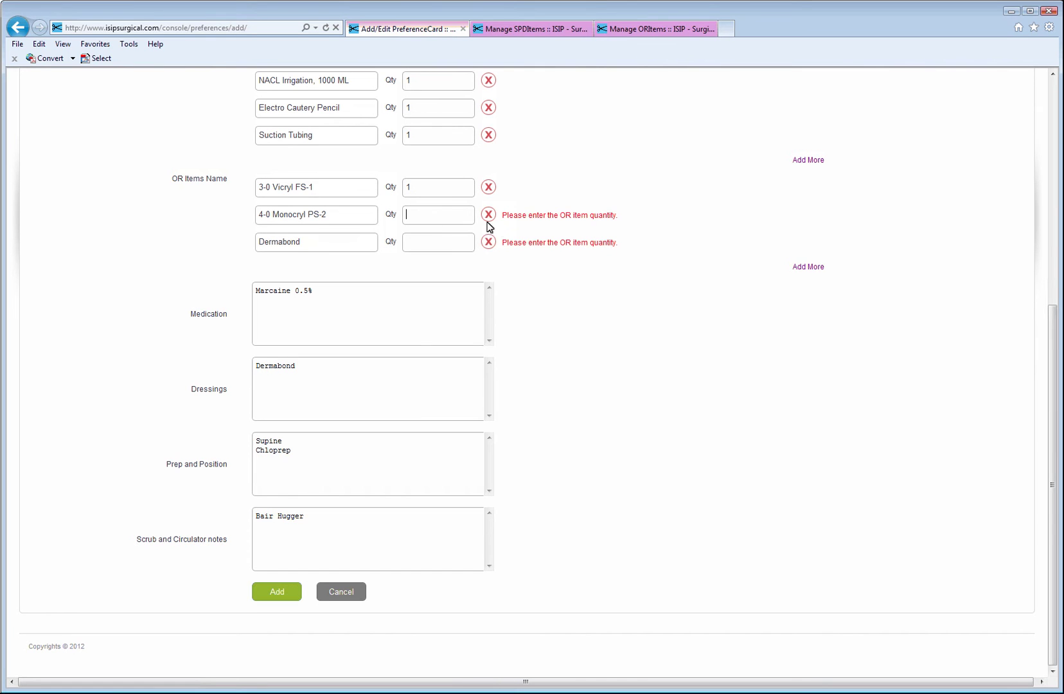
{"action": "type", "text": "1"}
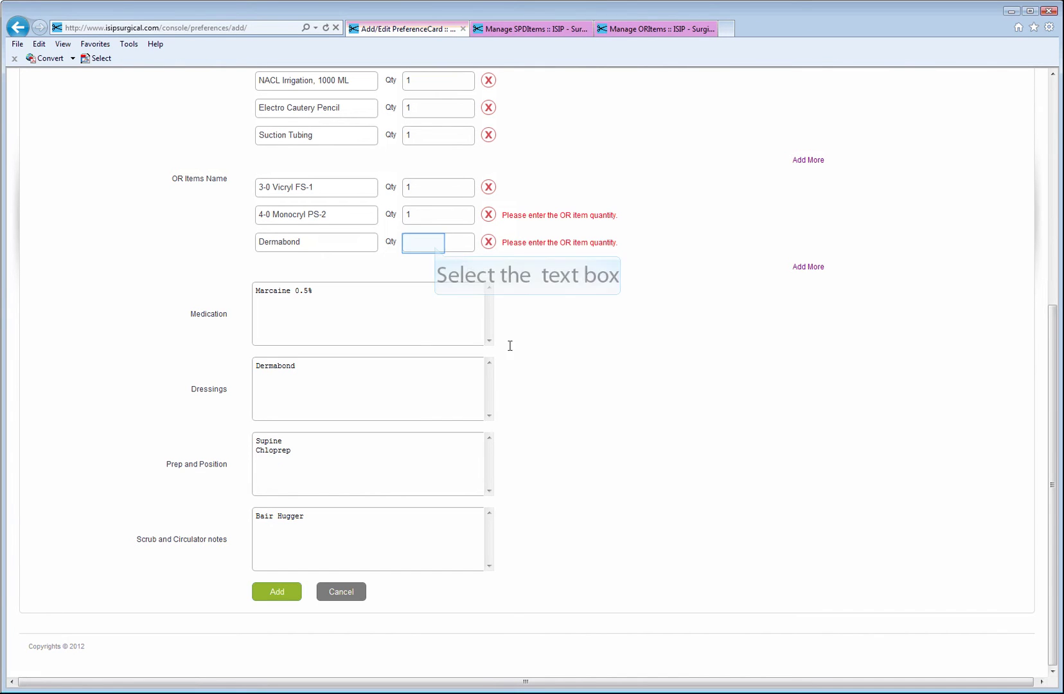
{"action": "left_click", "coordinate": [435, 243]}
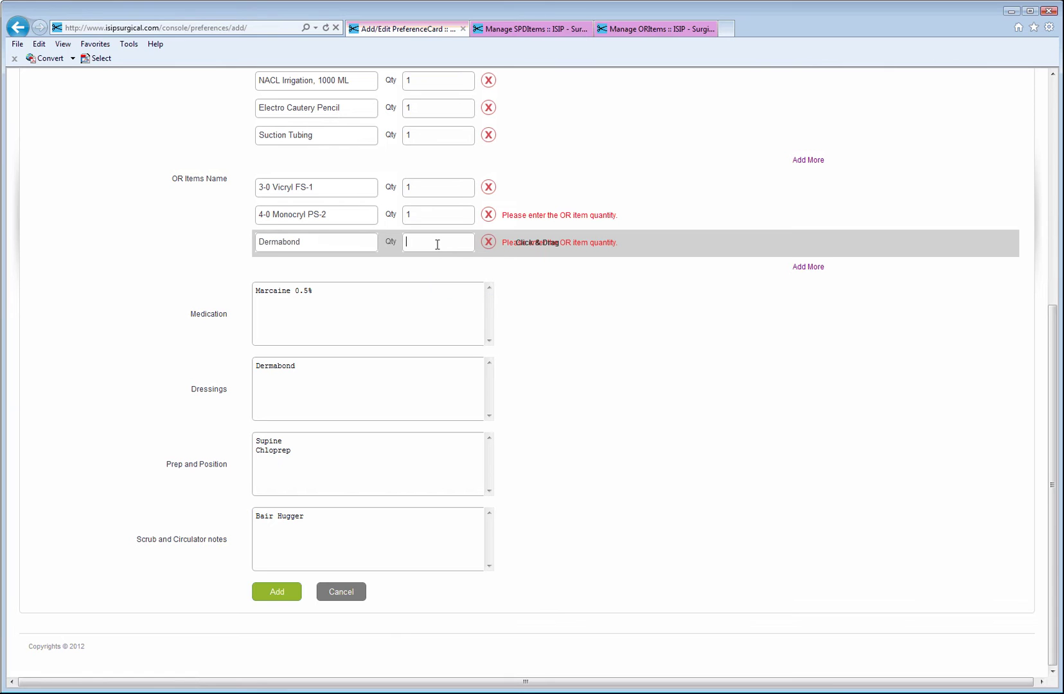
{"action": "type", "text": "1"}
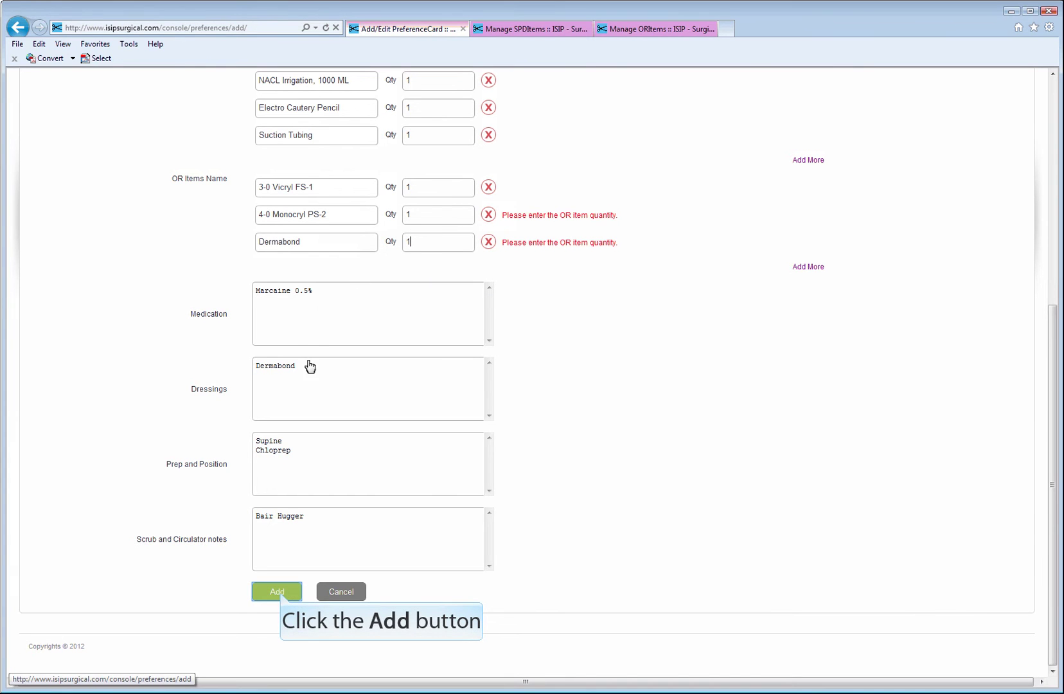
{"action": "left_click", "coordinate": [280, 592]}
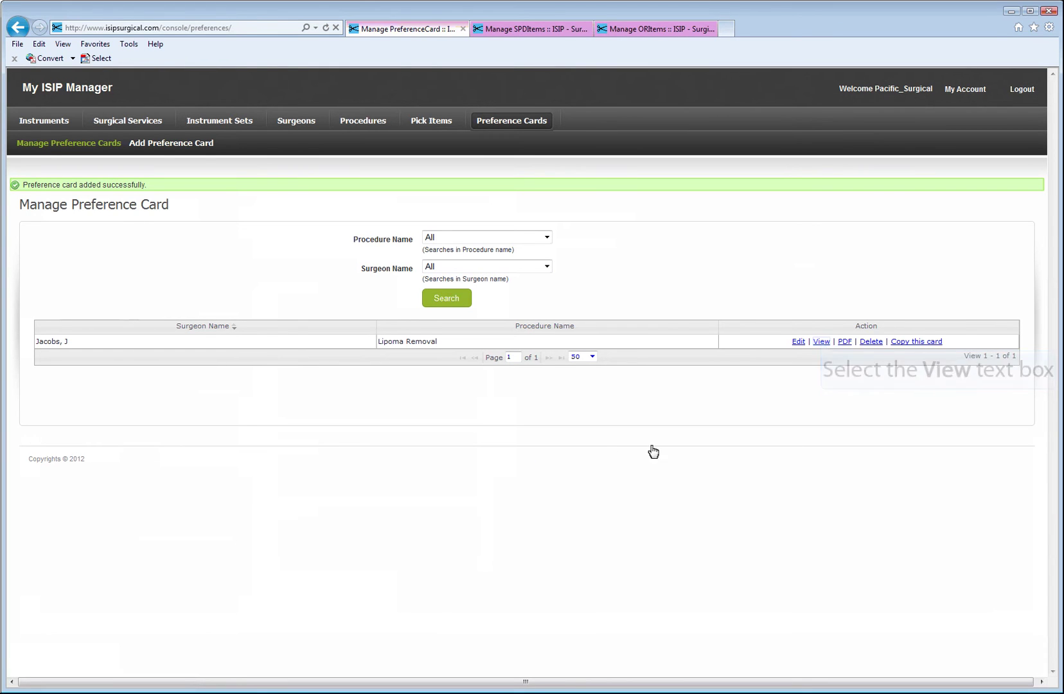
- Open the surgeon's saved Lipoma Removal card in View Preference Card and scroll through it
{"action": "left_click", "coordinate": [822, 342]}
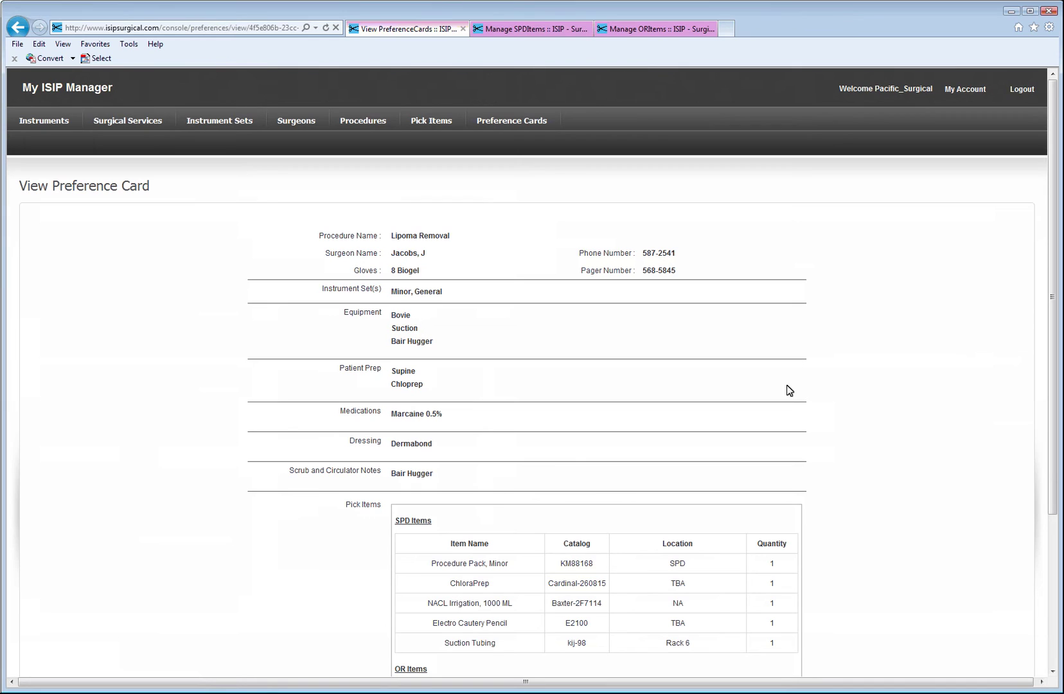
{"action": "scroll", "coordinate": [785, 434], "scroll_direction": "down", "scroll_amount": 3}
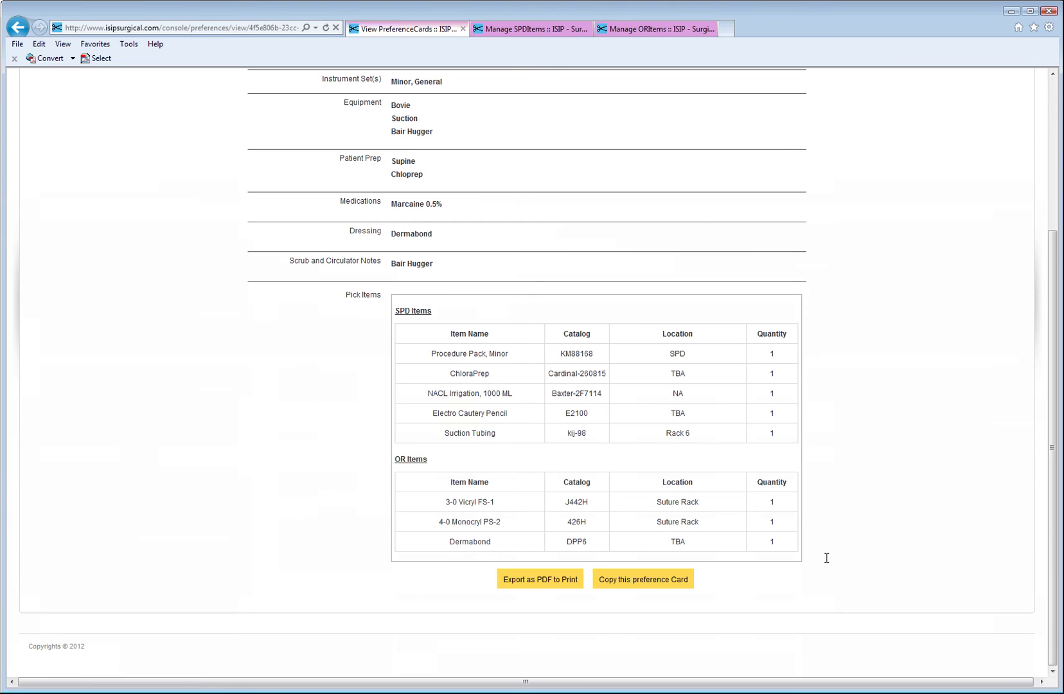
{"action": "scroll", "coordinate": [827, 558], "scroll_direction": "up", "scroll_amount": 3}
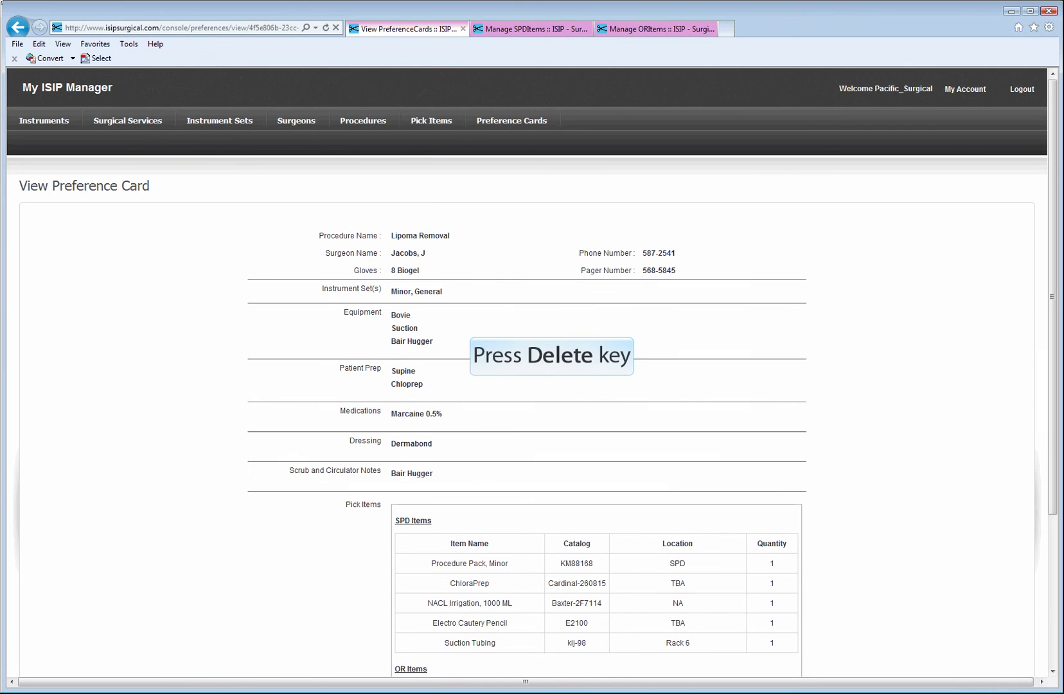